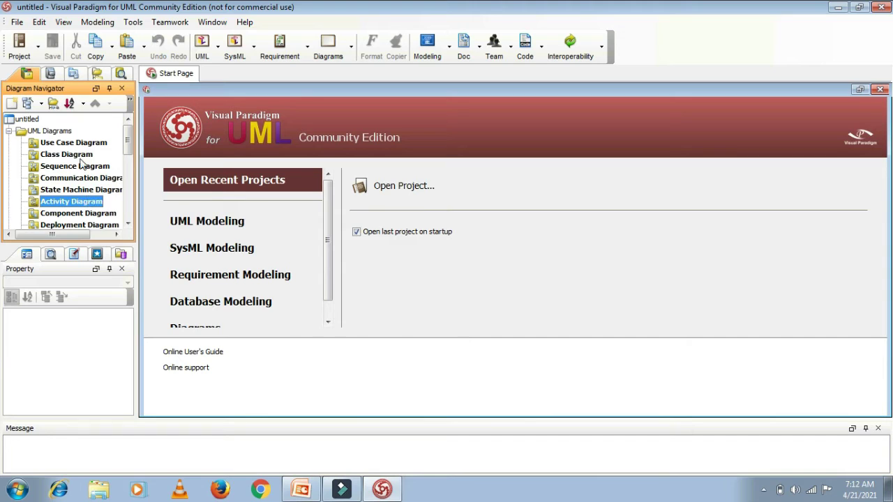
Create a new use case diagram in the untitled project, keeping its default name.
right_click(79, 145)
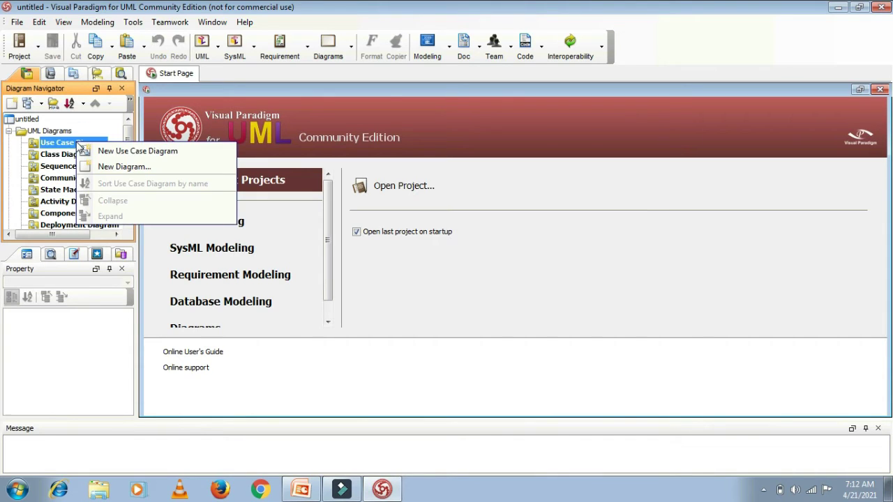
left_click(126, 151)
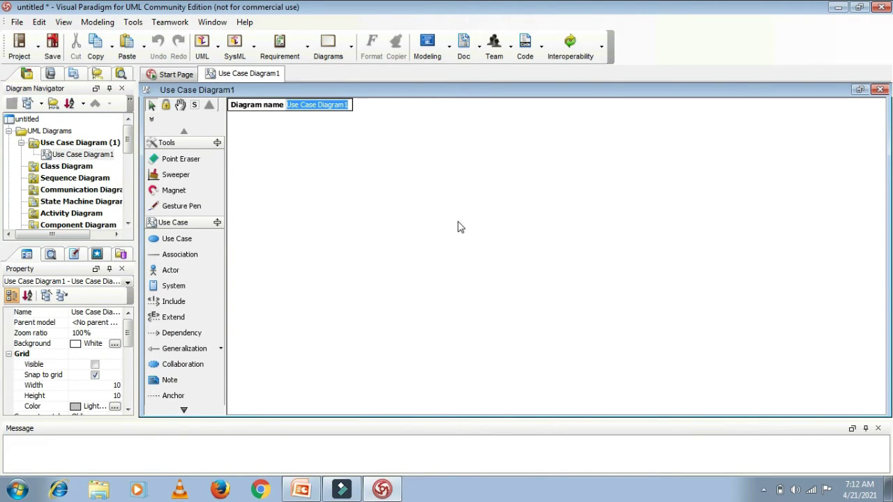
left_click(461, 226)
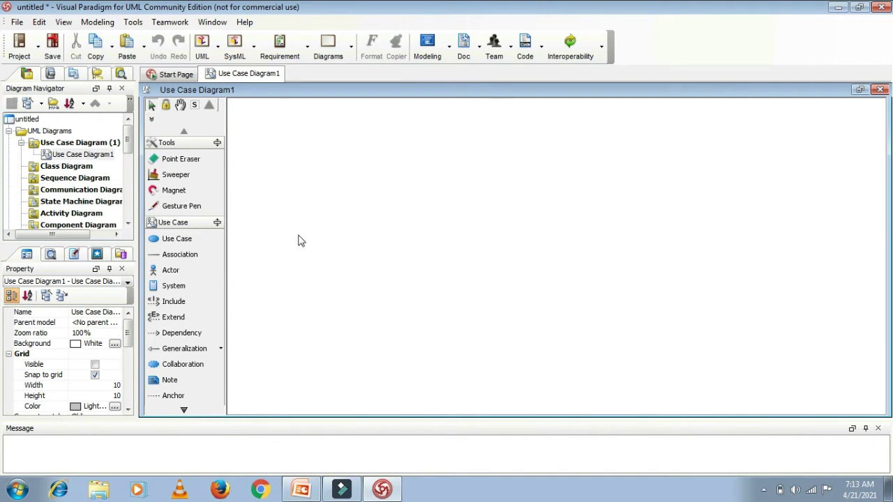
Add an actor to the empty diagram and name it "Kasi Kesejahteraan / Admin".
left_click(183, 271)
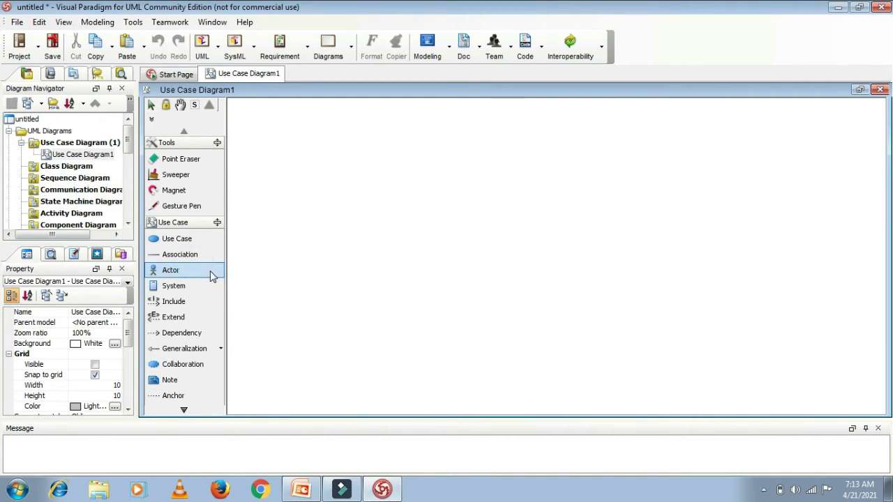
left_click(208, 272)
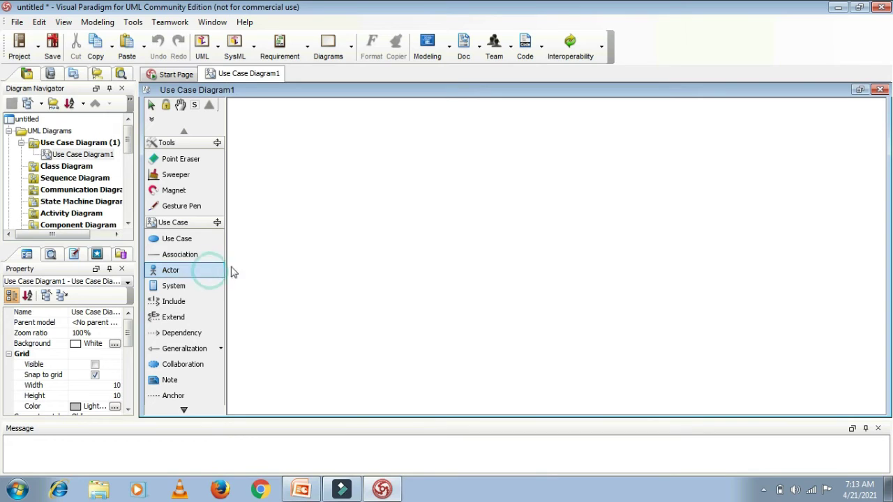
left_click(411, 219)
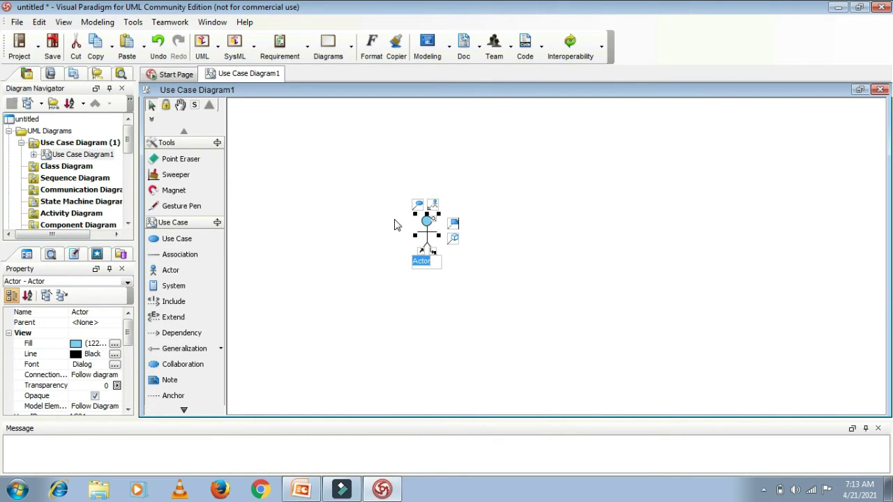
type("Kasi Kesejahte")
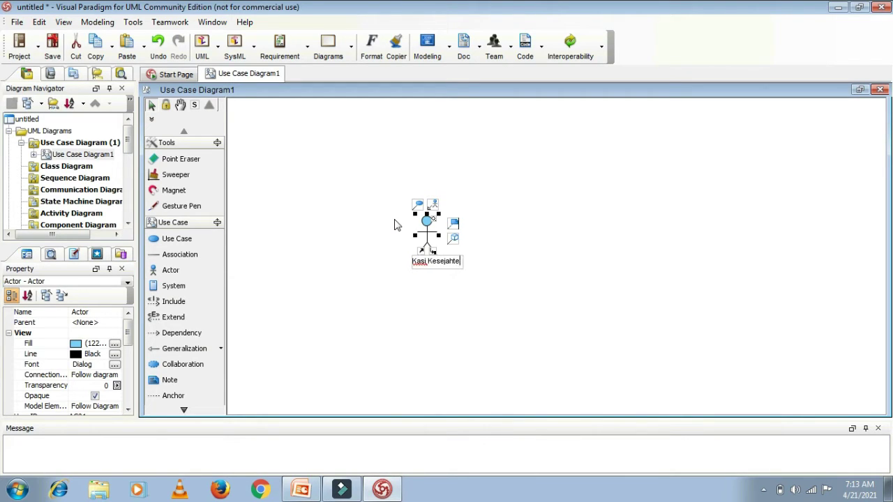
type("raan / Admin")
key("Return")
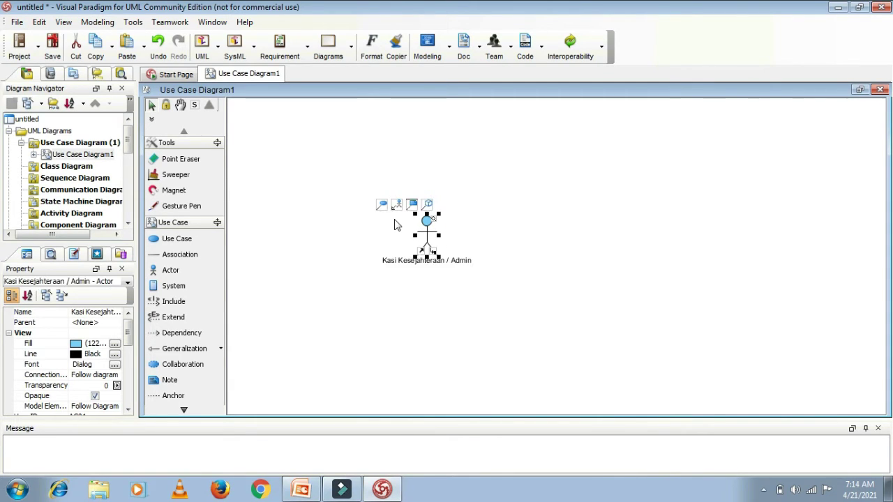
left_click(478, 221)
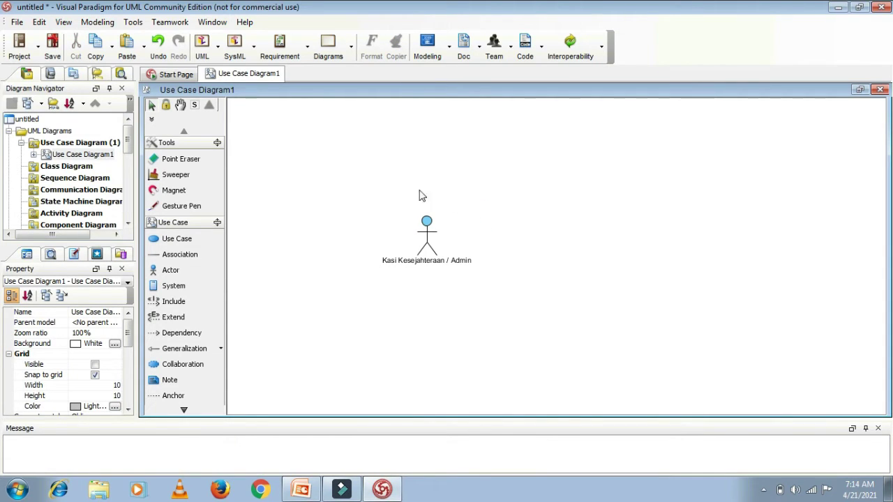
left_click(386, 239)
Draw a tall system boundary to the right of the actor, keeping its default name.
left_click(174, 286)
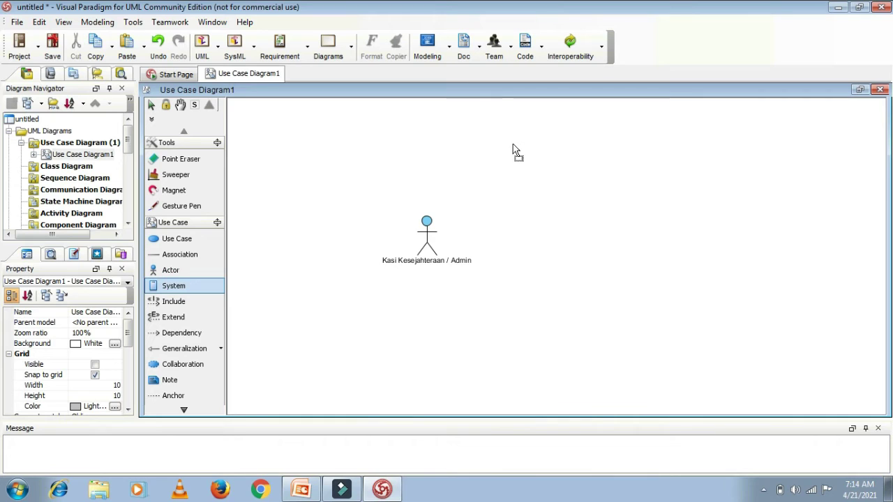
left_click_drag(513, 144, 648, 328)
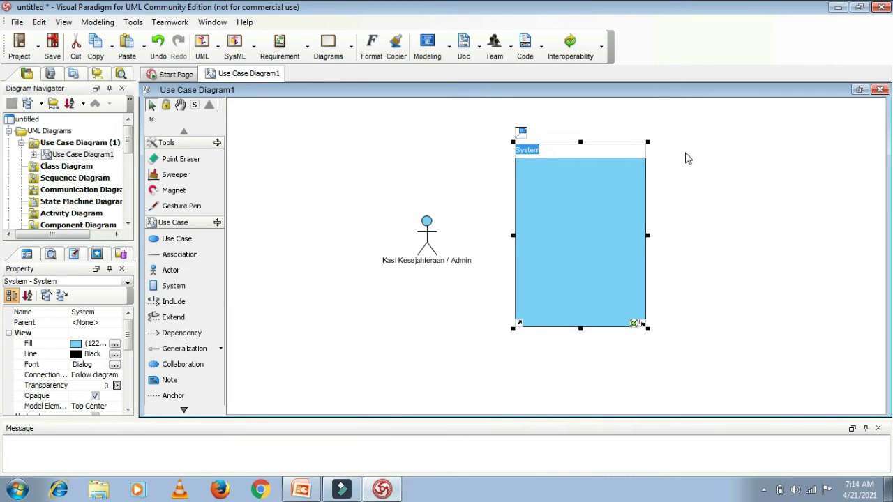
left_click(694, 149)
Enlarge the system boundary on all four sides so that it fills most of the space beside the actor.
left_click(591, 206)
left_click_drag(648, 235, 821, 240)
left_click(509, 235)
left_click(528, 238)
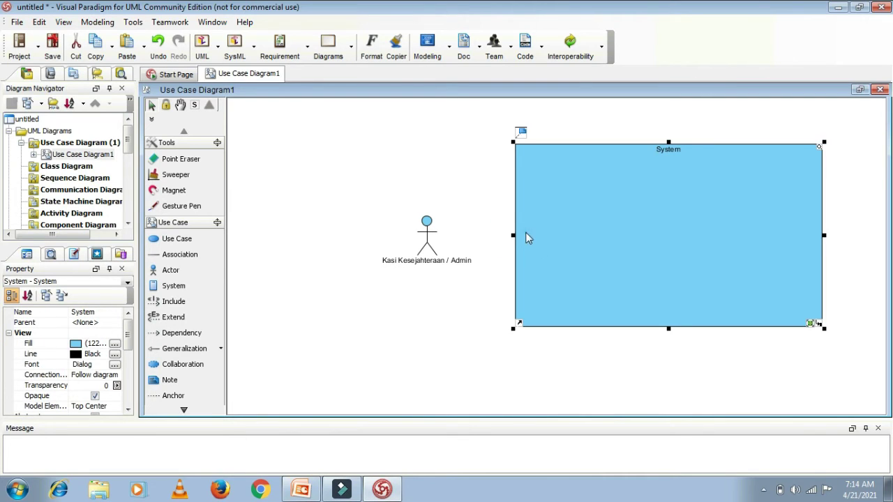
left_click_drag(514, 235, 481, 236)
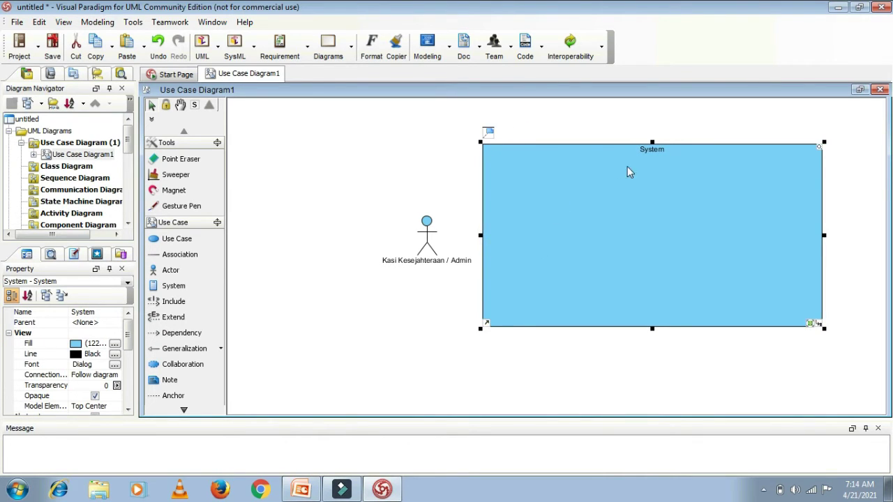
left_click_drag(652, 142, 653, 127)
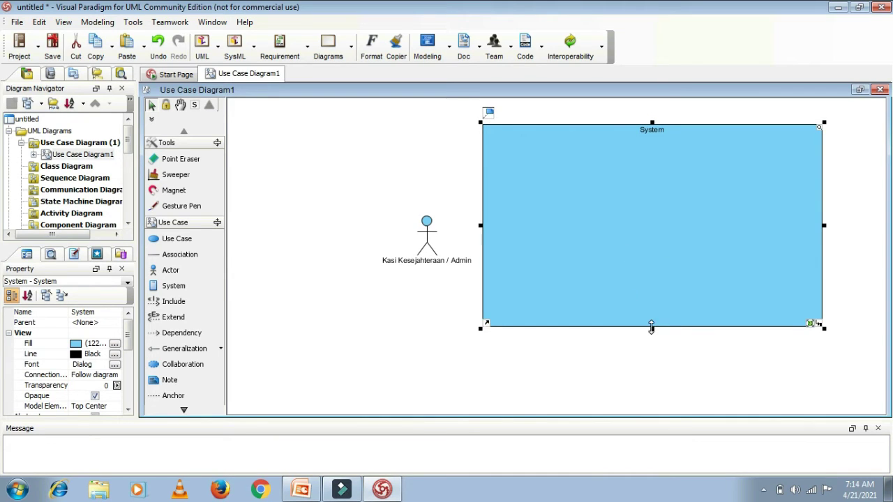
left_click_drag(651, 328, 651, 354)
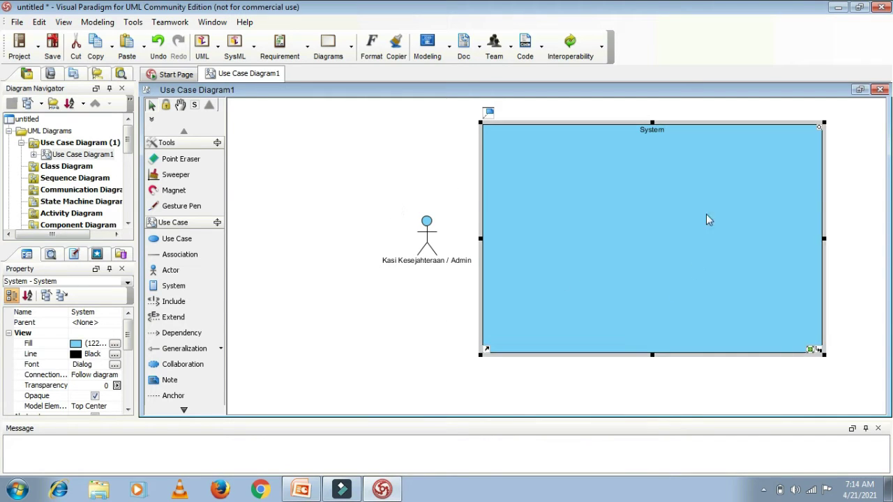
mouse_move(635, 411)
left_click_drag(654, 354, 616, 379)
left_click(383, 338)
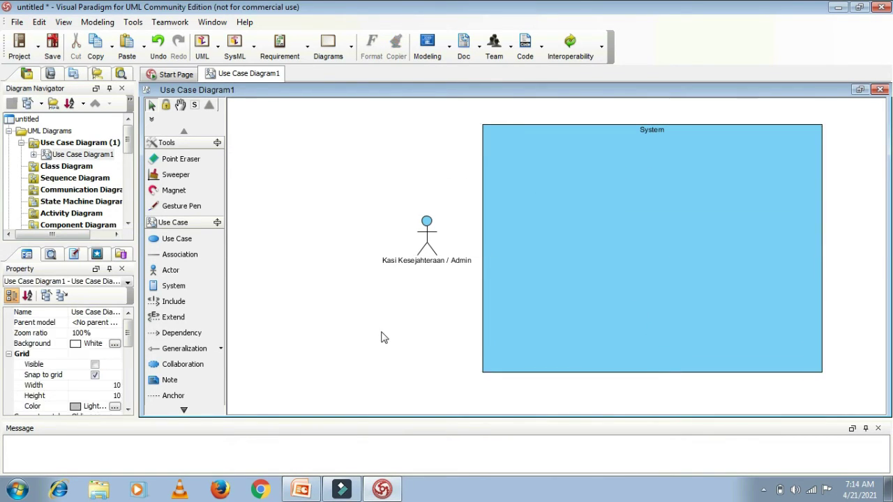
left_click(382, 332)
Add a use case in the upper-left part of the system boundary and name it "Mengelola Data Alternatif".
left_click(187, 243)
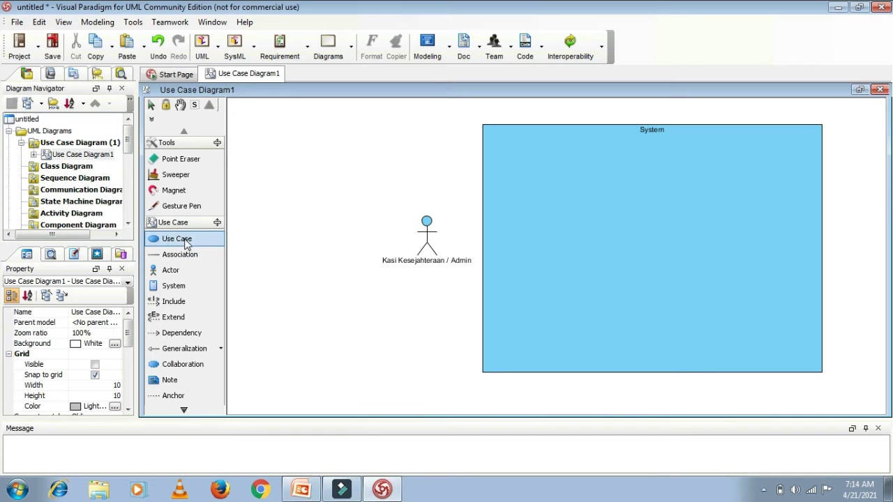
left_click(562, 168)
left_click(409, 196)
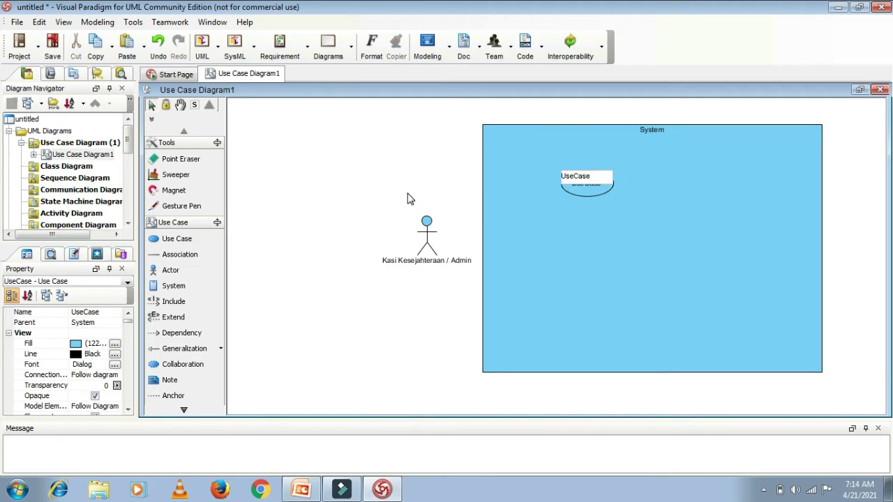
left_click(582, 191)
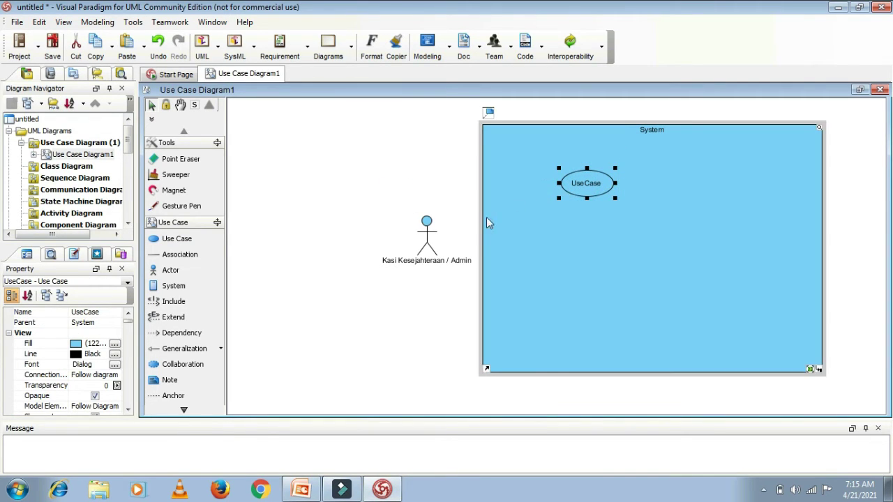
double_click(587, 194)
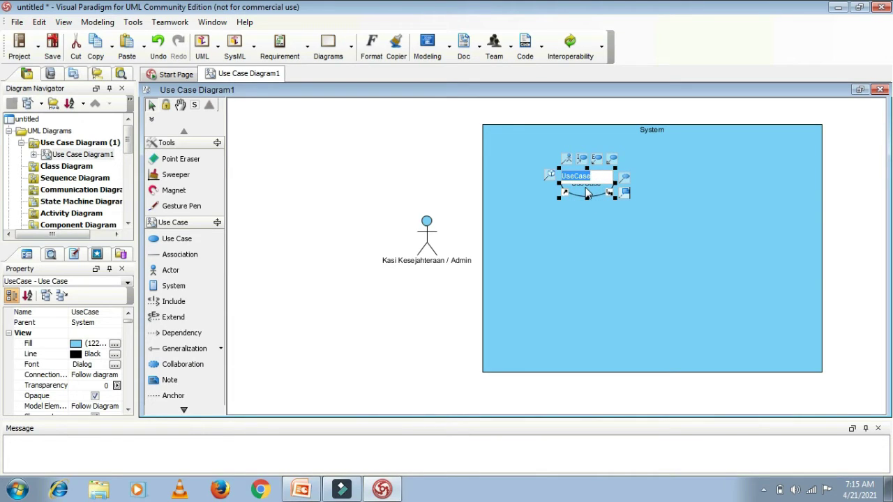
type("Mengelol")
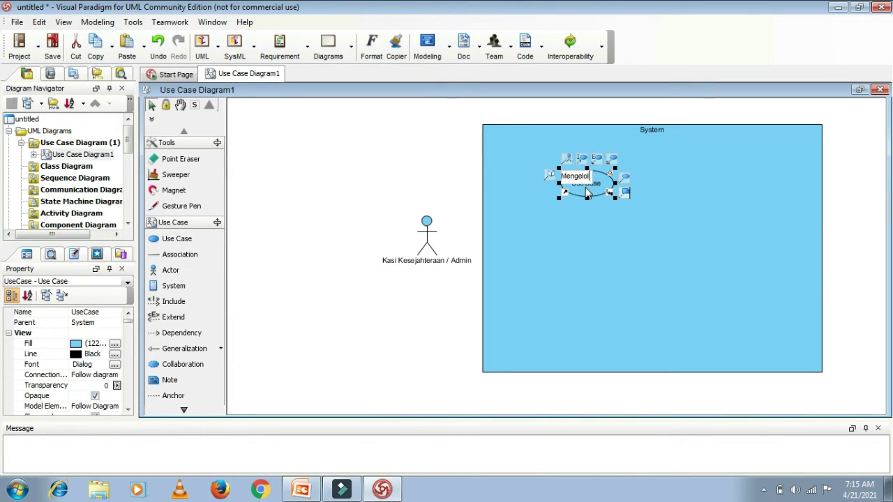
type("a Data")
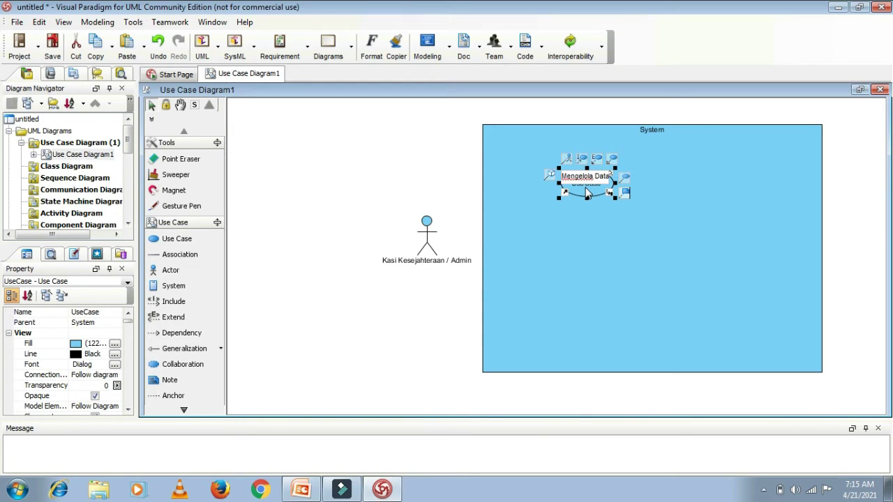
type(" Alternatif")
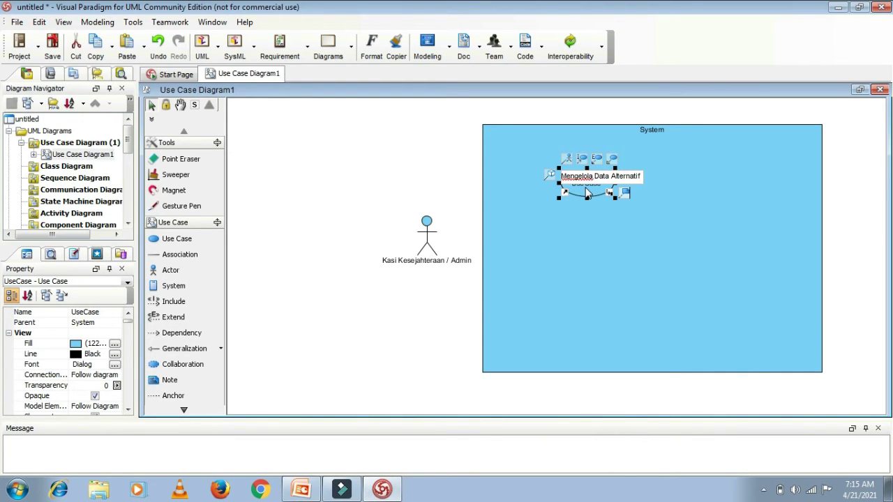
left_click(461, 189)
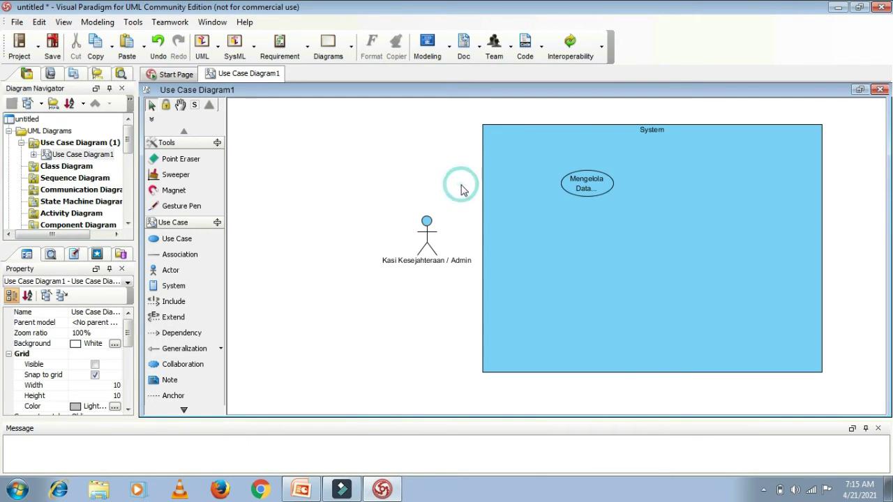
Enlarge the Mengelola Data Alternatif use case to fit its full name and shift it slightly to the right.
left_click(585, 195)
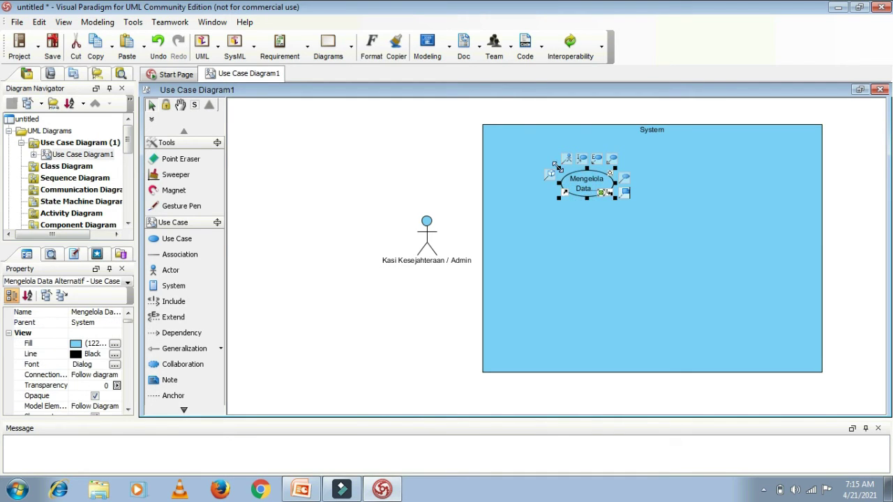
left_click_drag(561, 170, 534, 163)
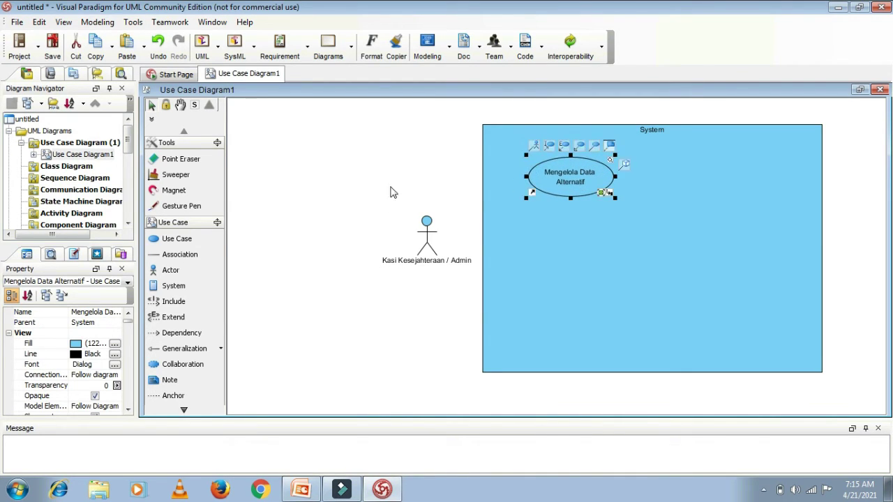
left_click(409, 175)
left_click(579, 181)
left_click_drag(579, 181, 586, 182)
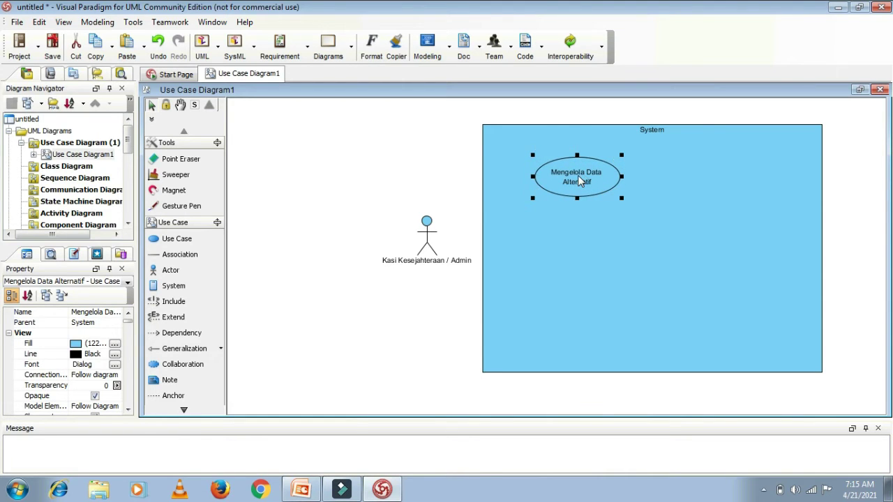
Draw a second use case below Mengelola Data Alternatif and name it "Mengelola Data Kriteria".
left_click(198, 244)
left_click_drag(545, 227, 628, 276)
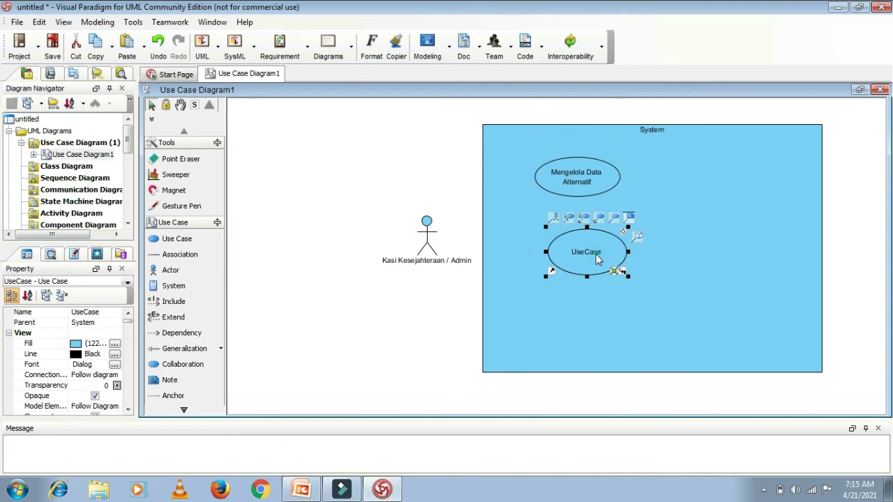
left_click(592, 255)
type("Meng")
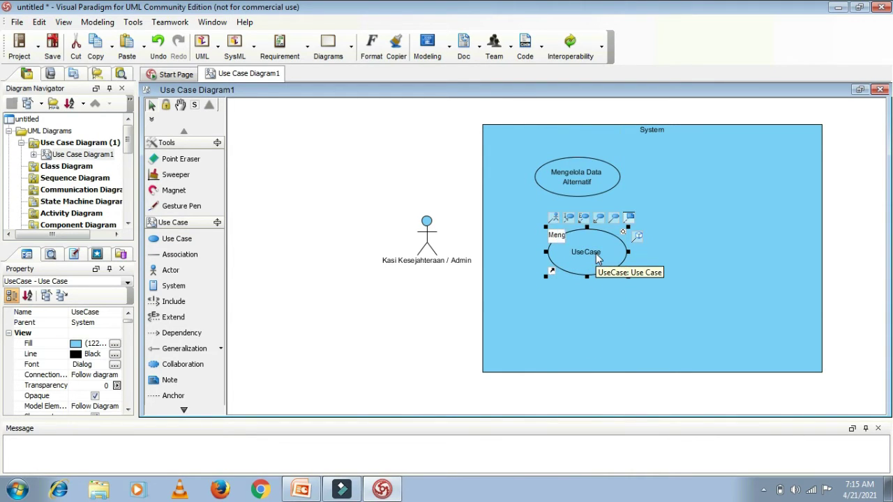
type("elola Data K")
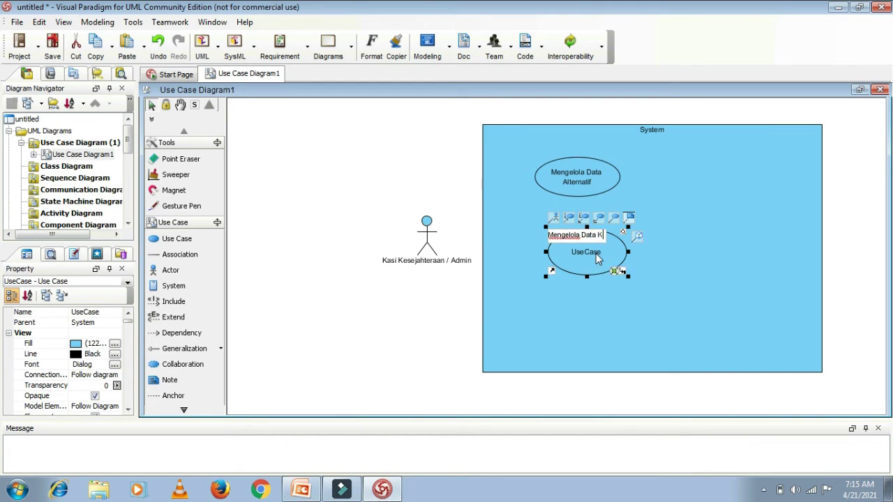
type("riteria")
left_click(439, 169)
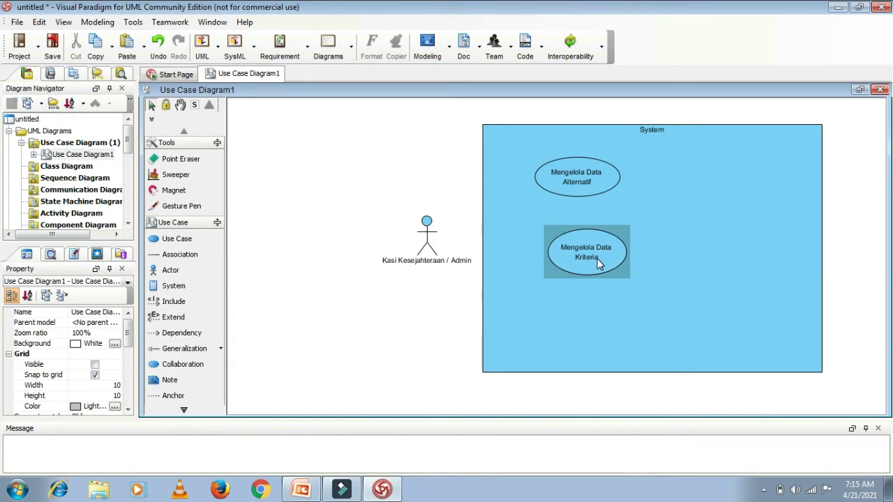
Try to reduce the height of the Mengelola Data Kriteria use case from its lower edge.
left_click(596, 258)
left_click_drag(587, 277, 589, 268)
left_click(440, 182)
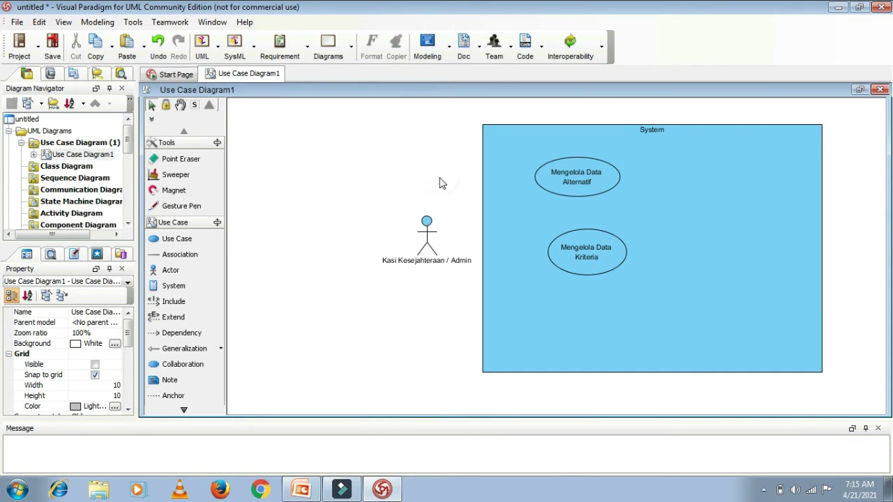
Duplicate the Mengelola Data Kriteria use case directly below the original and rename the copy "Mengelola Nilai Alterantif Kriteria".
left_click(592, 269)
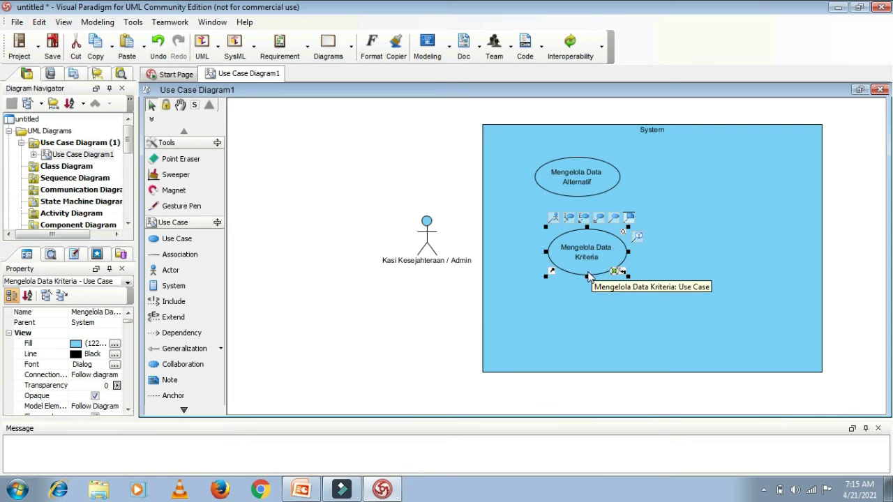
left_click_drag(597, 265, 590, 316)
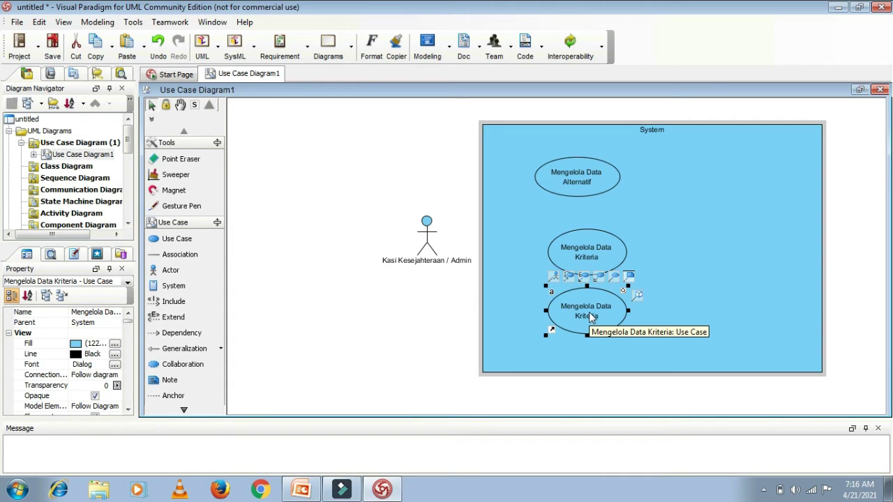
double_click(590, 316)
type("MMeng")
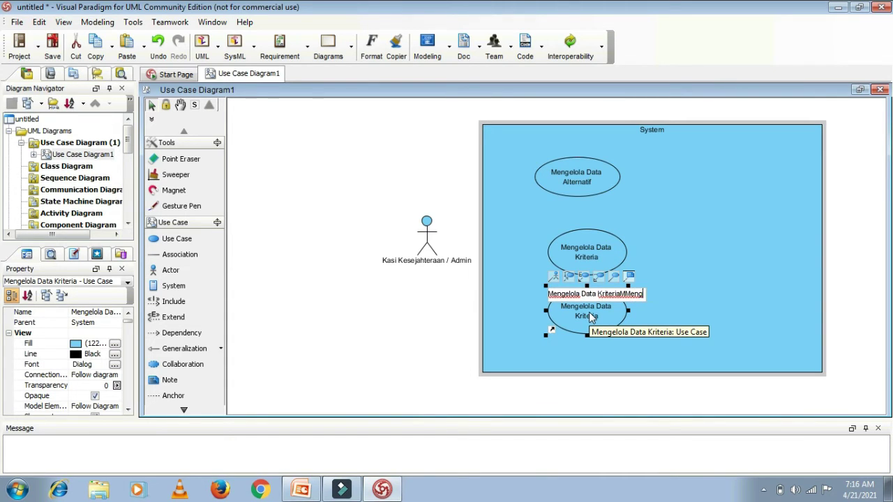
key("ctrl+a")
key("BackSpace")
type("Men")
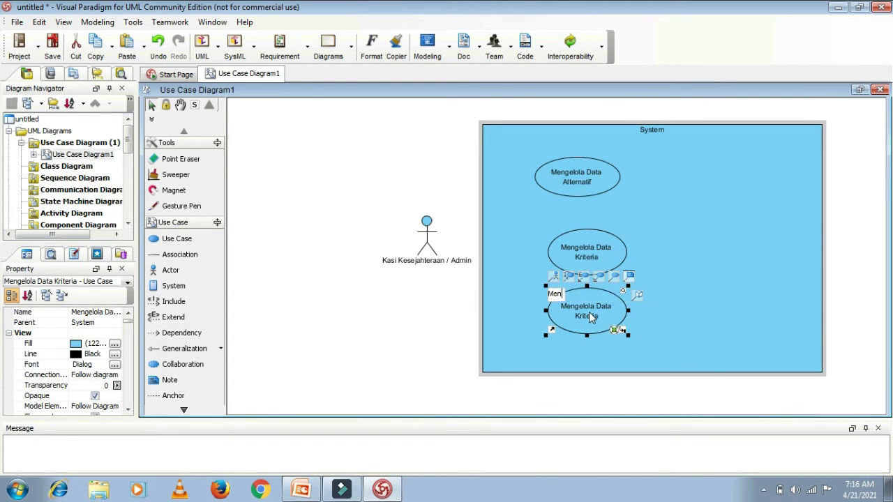
type("gelola Nilai Alterantif Krit")
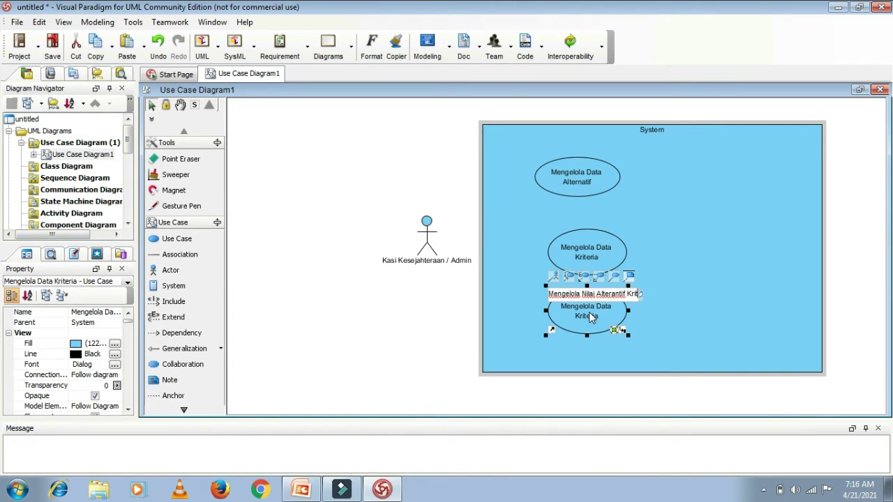
type("eria")
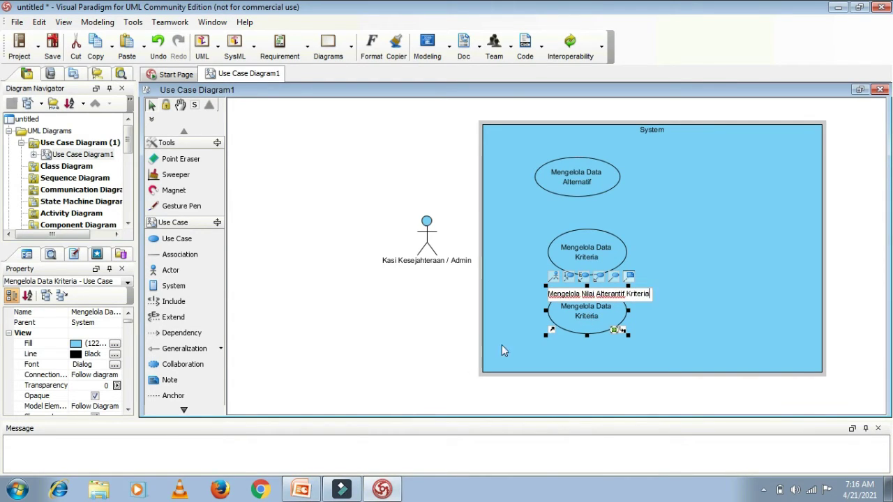
left_click(407, 352)
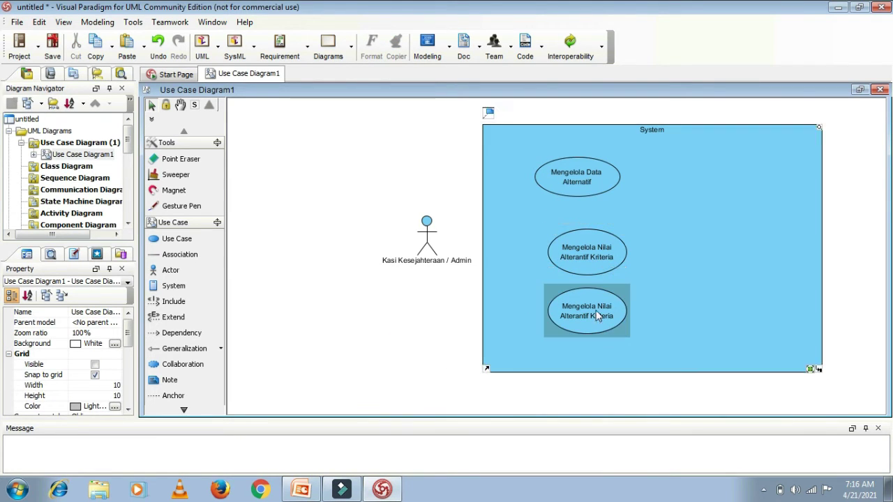
Delete the master view of the middle use case from the diagram but keep its model element.
left_click(588, 269)
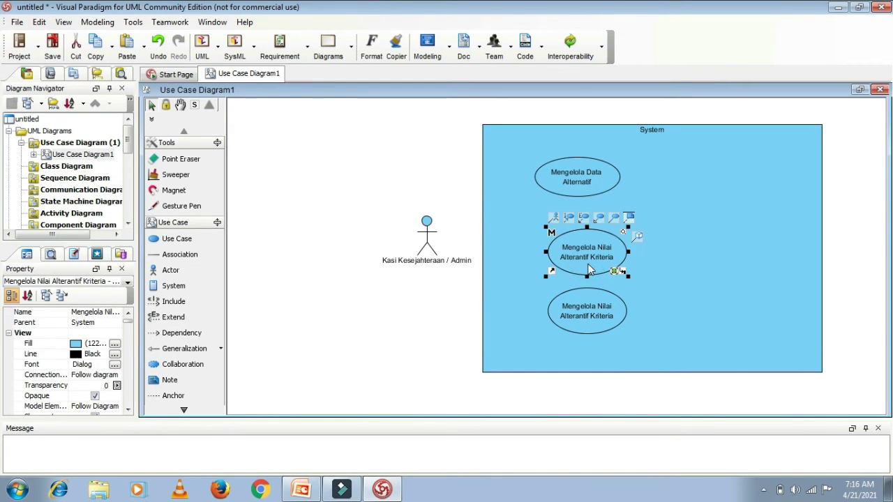
key("Delete")
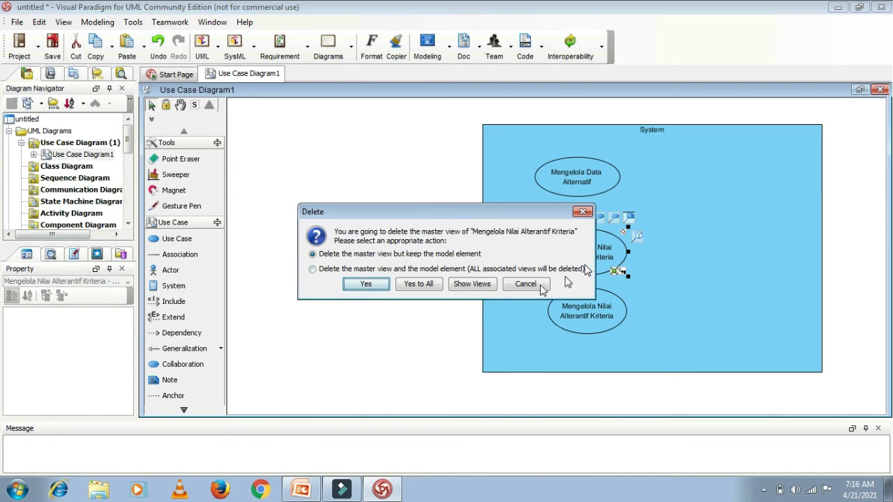
key("Return")
Add a use case between Mengelola Data Alternatif and Mengelola Nilai Alterantif Kriteria and name it "Mengelola Nilai Kriteria".
left_click(202, 238)
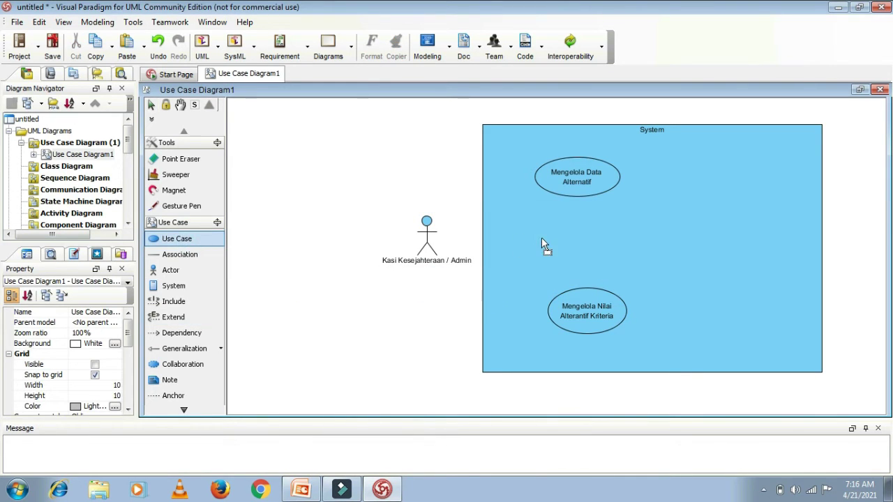
left_click(571, 231)
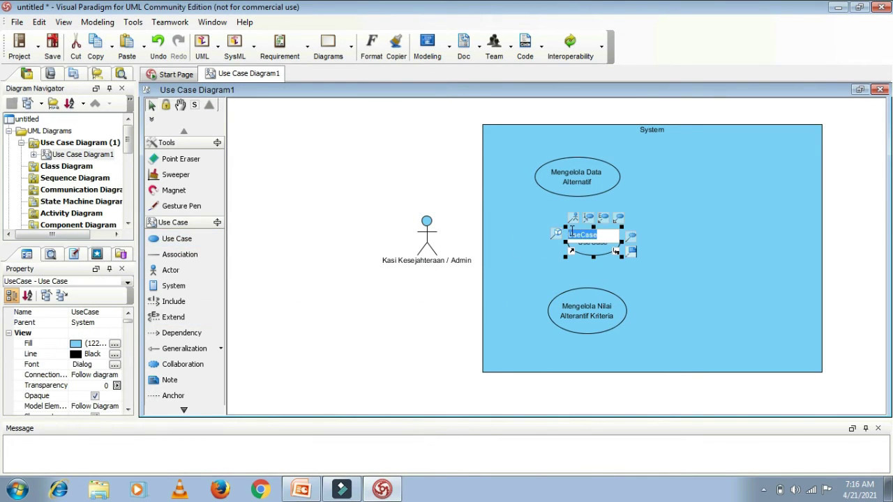
type("Mengelola ")
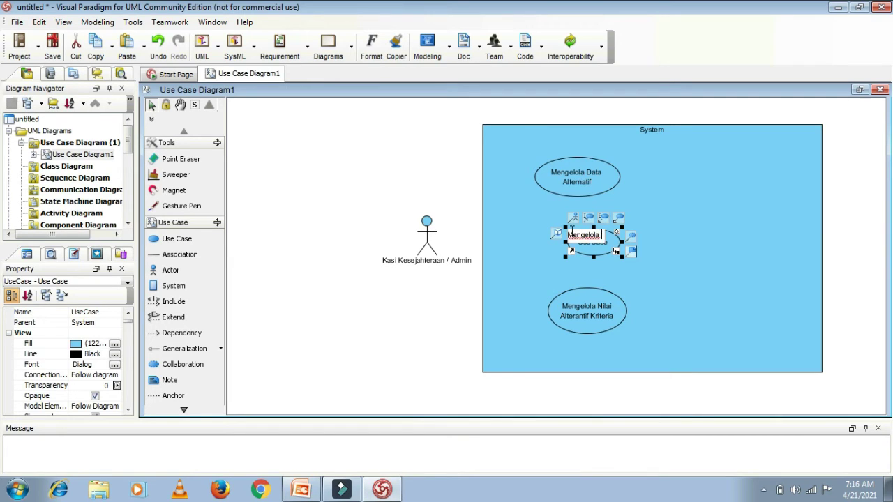
type("Nilai Kriteria")
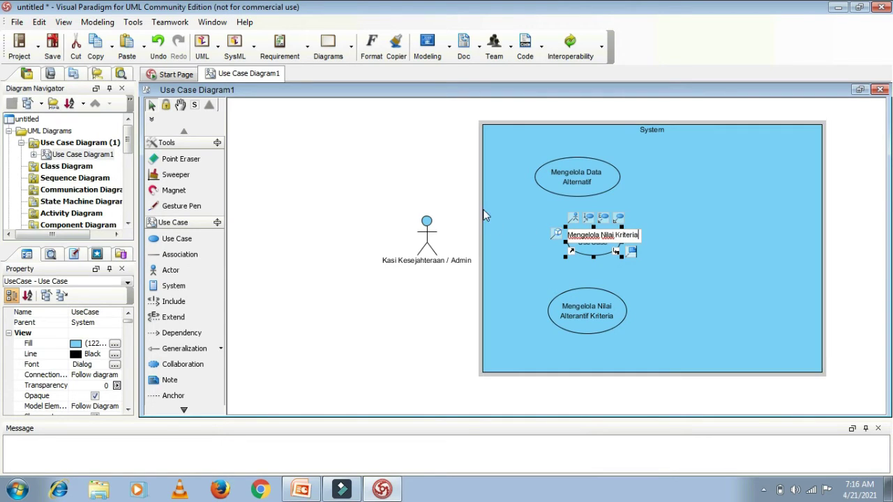
left_click(458, 180)
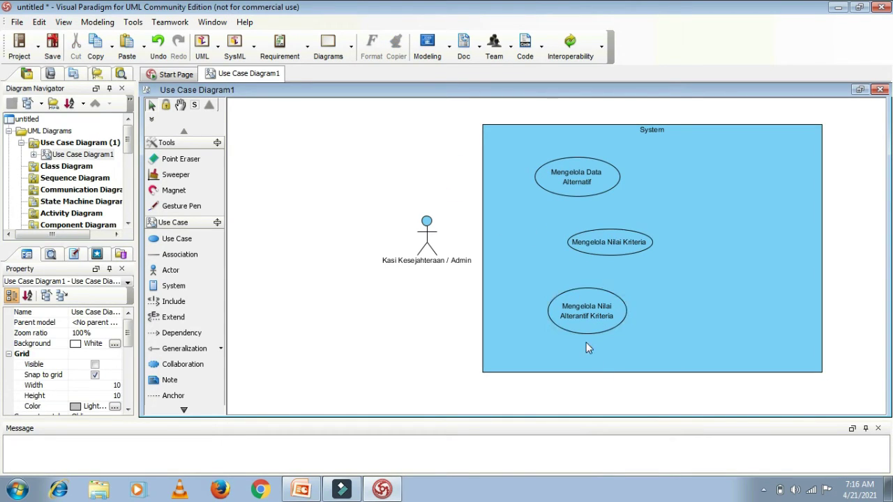
Make the Mengelola Nilai Kriteria use case narrower and taller and align it between the use cases above and below.
left_click(588, 314)
left_click(594, 249)
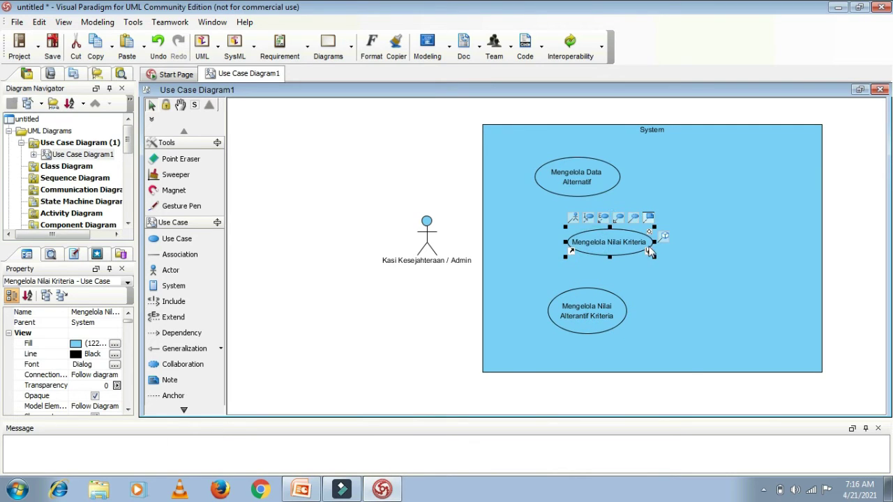
left_click_drag(654, 242, 582, 264)
left_click(422, 322)
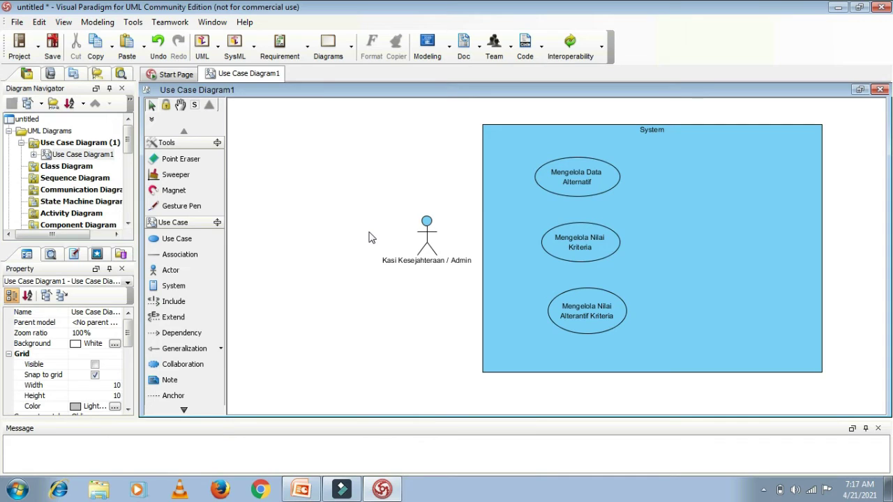
left_click(588, 319)
left_click(583, 260)
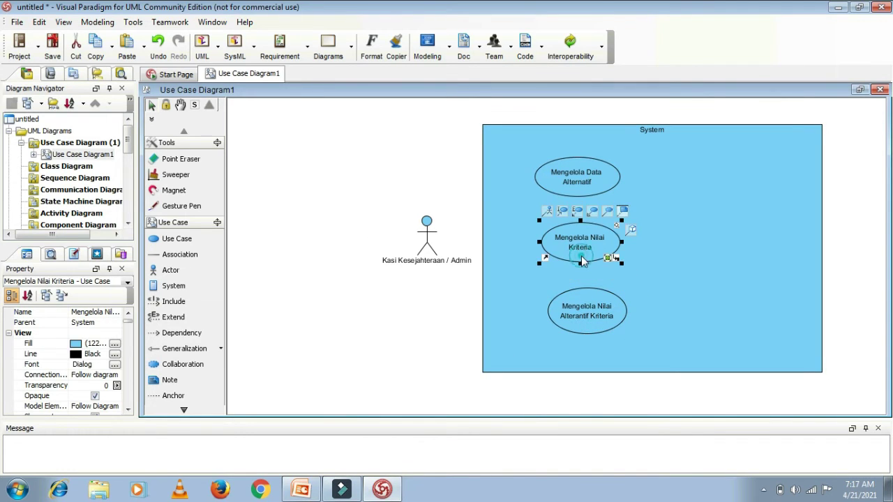
left_click(557, 187)
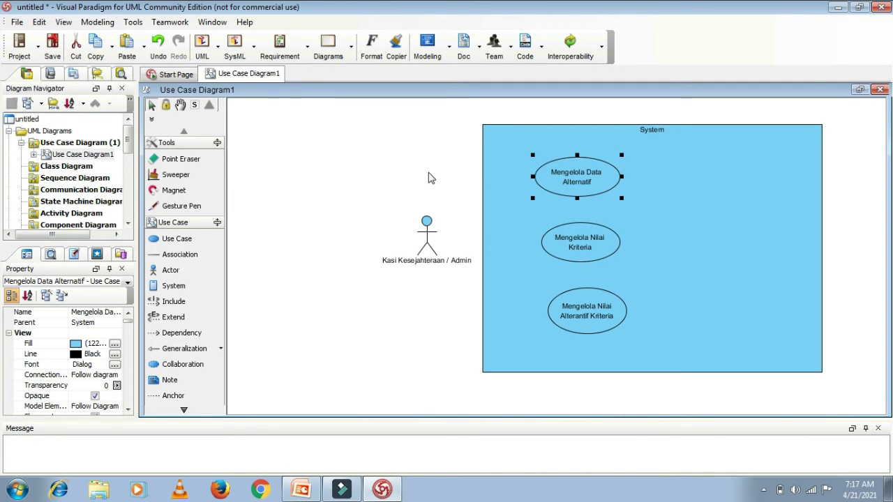
Connect the Kasi Kesejahteraan / Admin actor to the Mengelola Data Alternatif use case with an unnamed association.
left_click(427, 225)
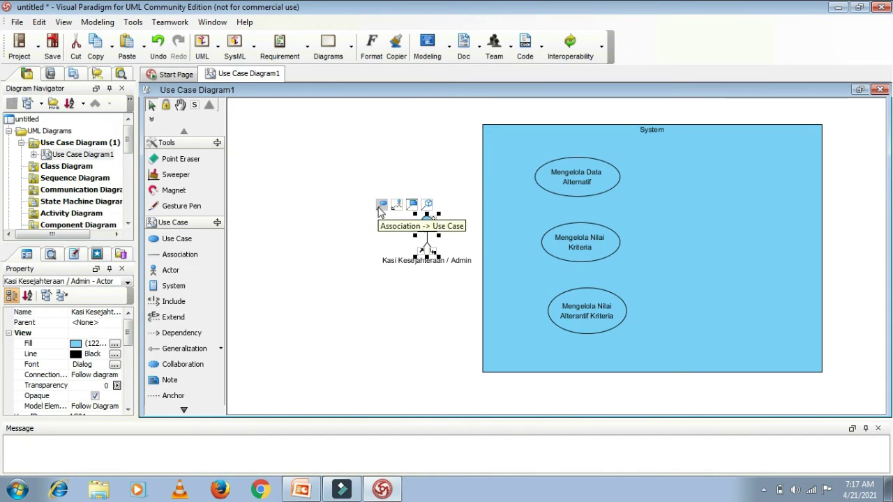
left_click_drag(379, 210, 563, 186)
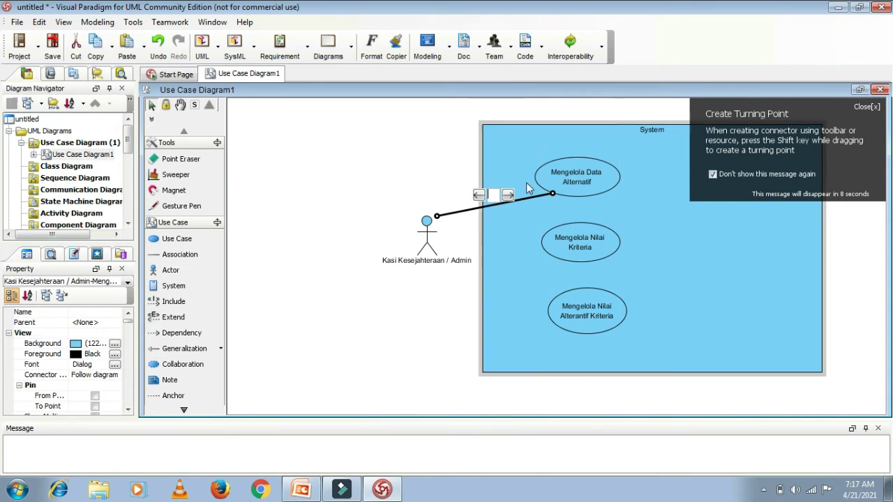
left_click(433, 199)
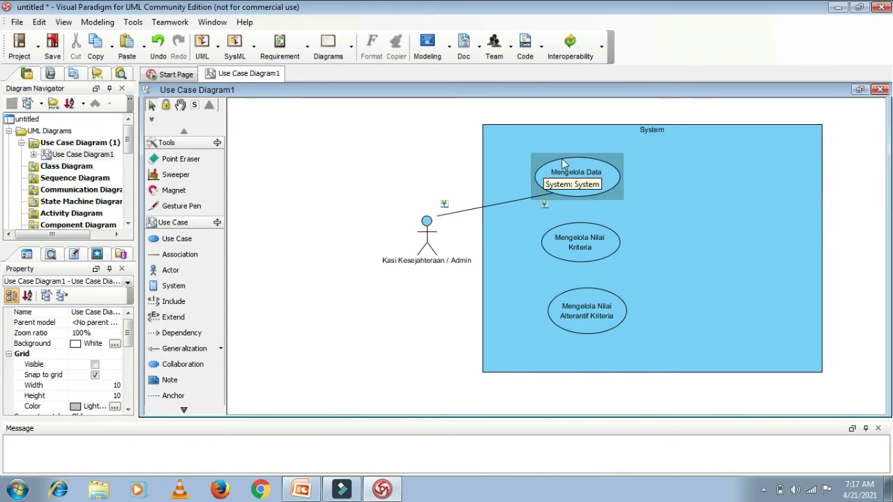
Connect the Kasi Kesejahteraan / Admin actor to the Mengelola Nilai Kriteria use case with an association.
left_click(431, 240)
left_click(381, 205)
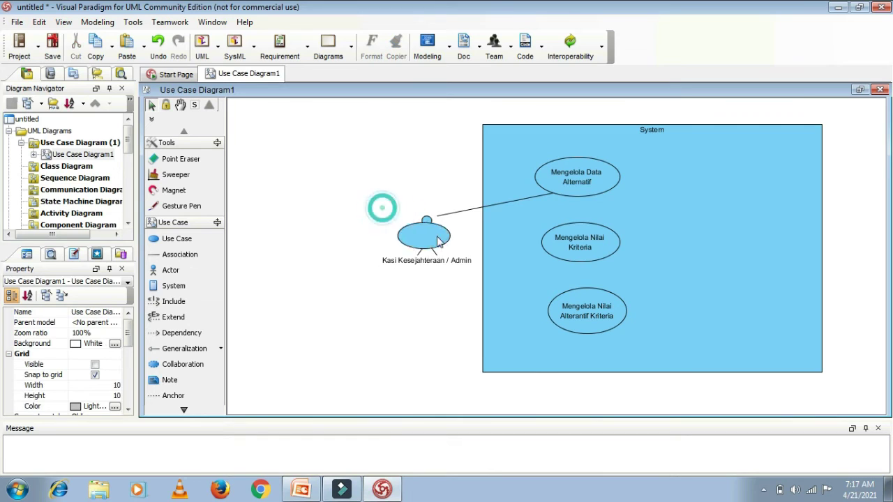
left_click_drag(558, 244, 563, 243)
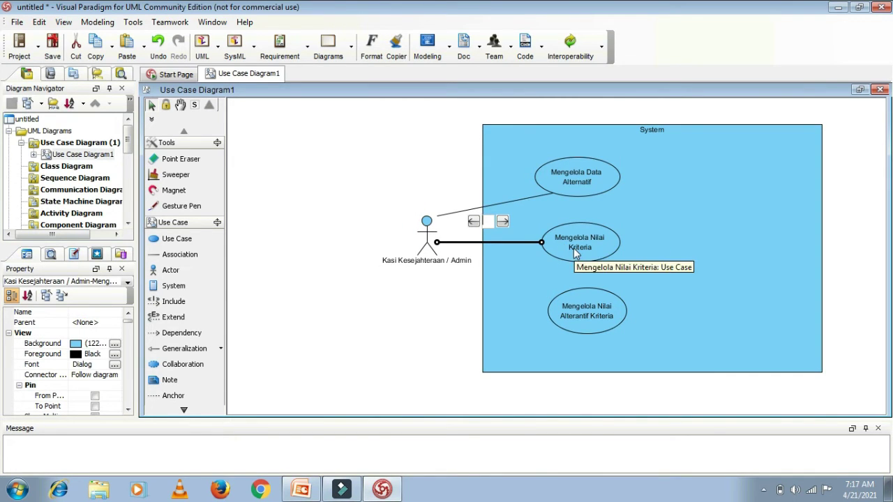
Connect the Kasi Kesejahteraan / Admin actor to the Mengelola Nilai Alterantif Kriteria use case with an unnamed association.
left_click(423, 238)
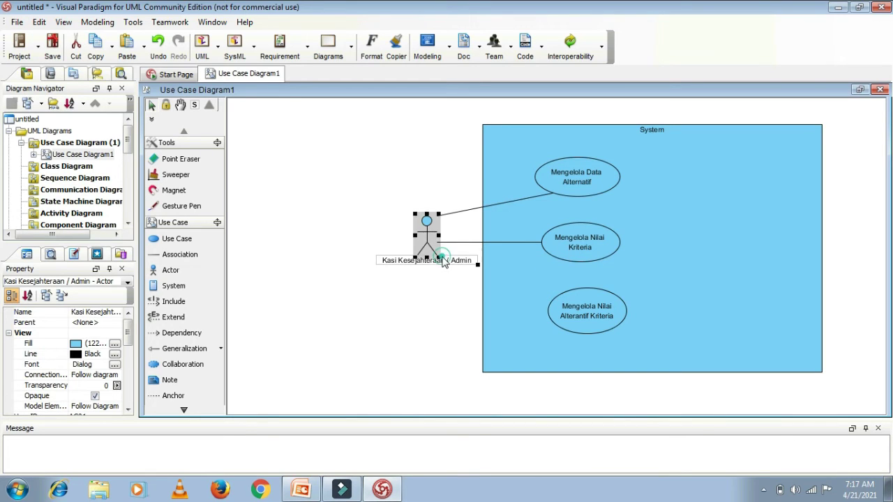
left_click(380, 205)
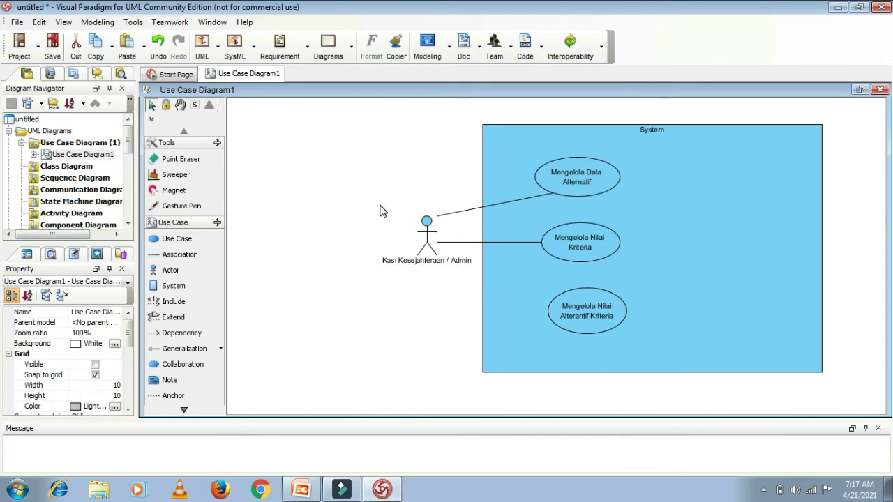
left_click_drag(480, 287, 577, 321)
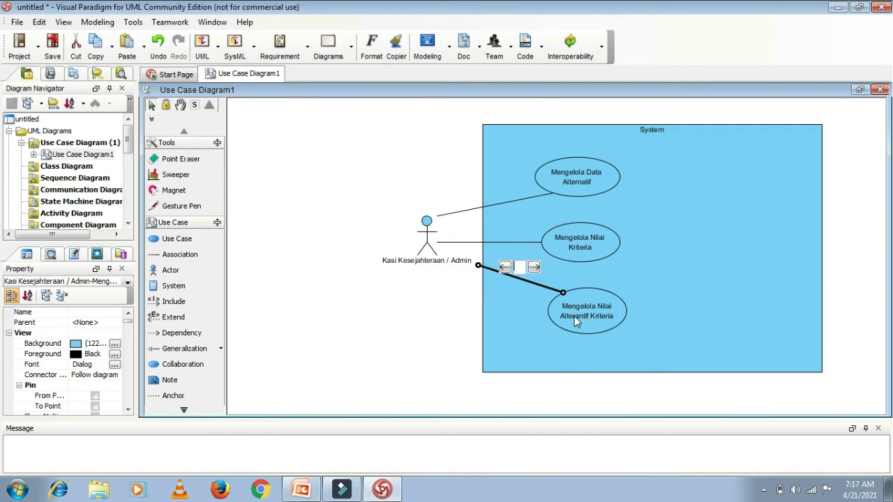
left_click(448, 304)
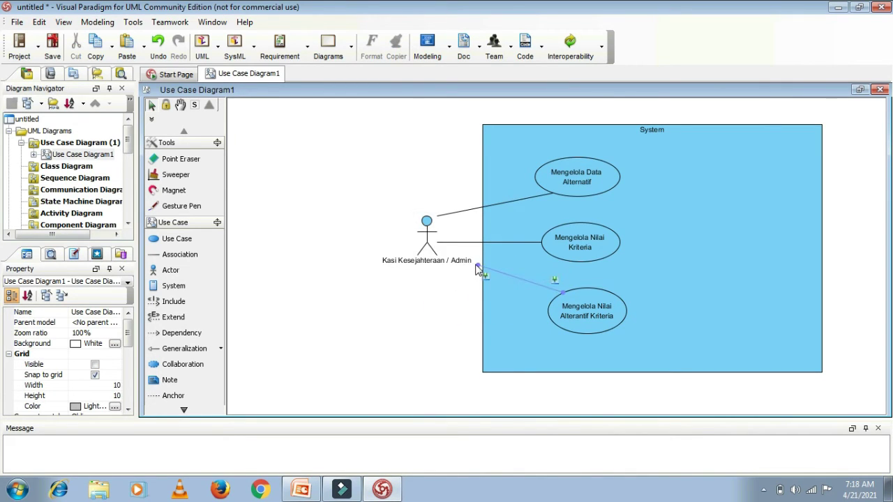
left_click(451, 302)
left_click(522, 161)
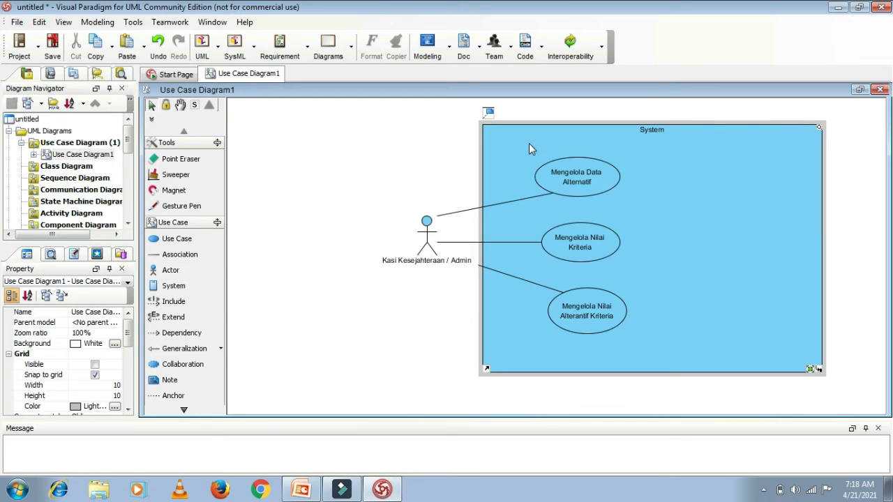
Add a use case named "LOGIN" in the right part of the system boundary and enlarge it to match the other use cases.
left_click(180, 239)
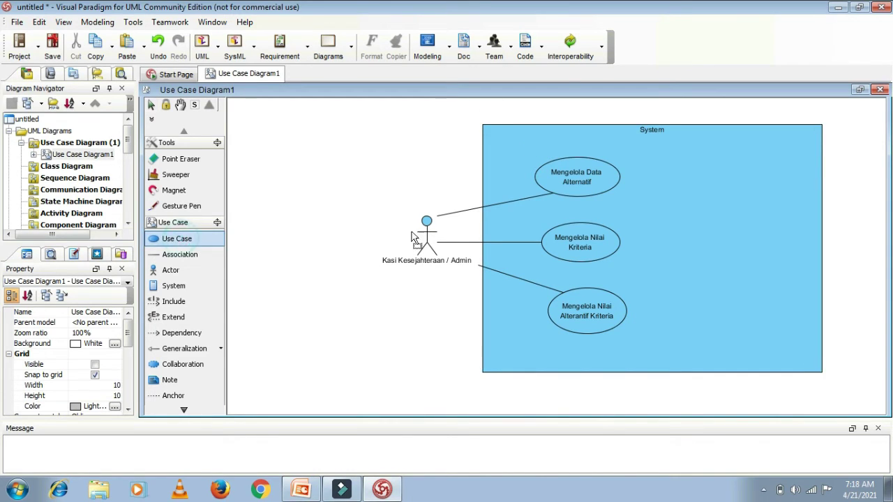
left_click(713, 226)
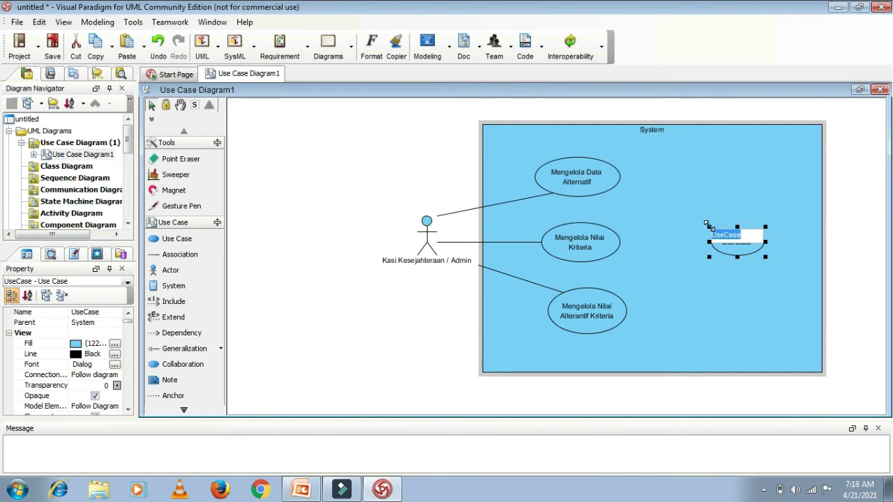
type("LoGIN")
left_click(757, 138)
left_click(750, 254)
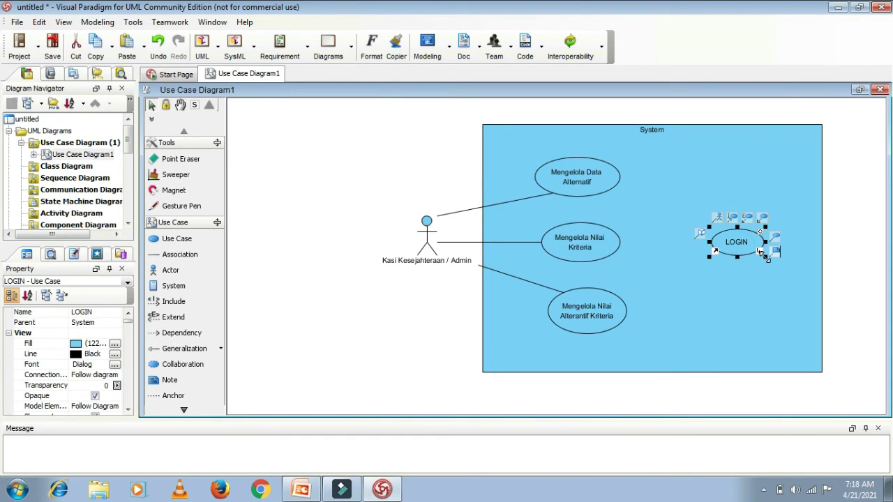
left_click_drag(765, 256, 785, 271)
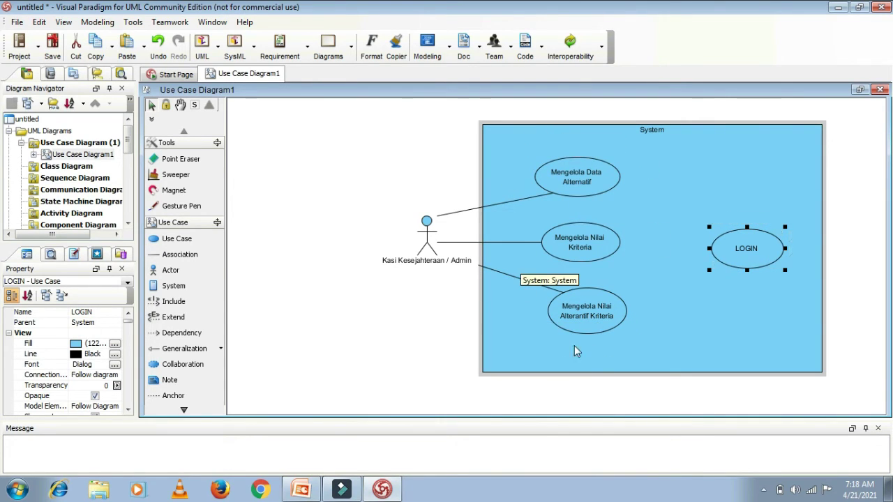
Draw an include relationship from the Mengelola Data Alternatif use case to LOGIN.
mouse_move(596, 184)
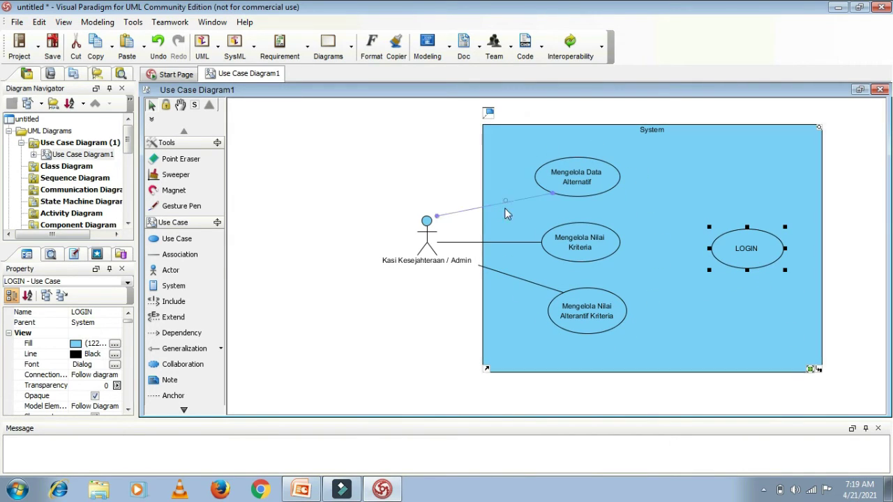
left_click(602, 180)
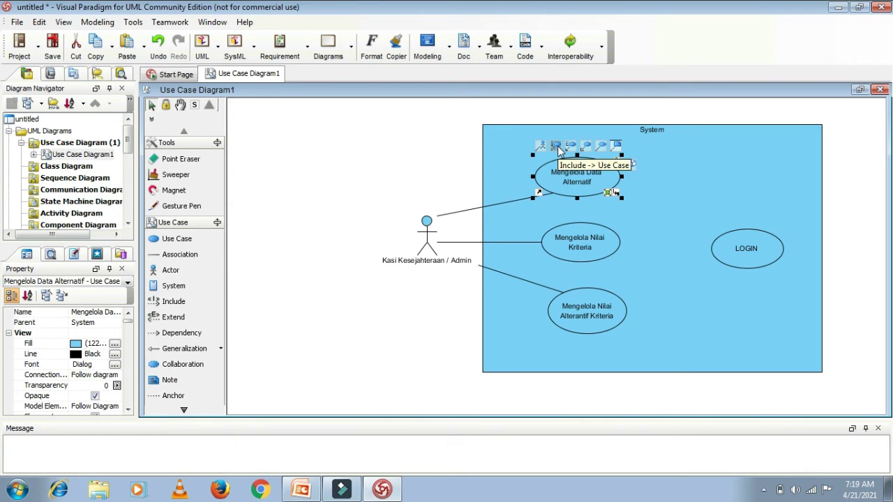
left_click_drag(557, 145, 726, 244)
left_click(601, 245)
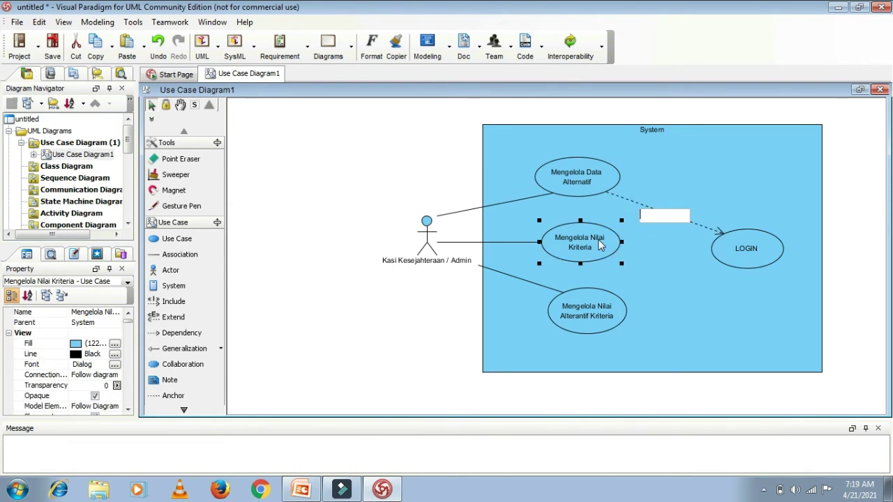
Draw include relationships to LOGIN from the Mengelola Nilai Kriteria and Mengelola Nilai Alterantif Kriteria use cases.
left_click_drag(561, 211, 727, 259)
left_click(621, 307)
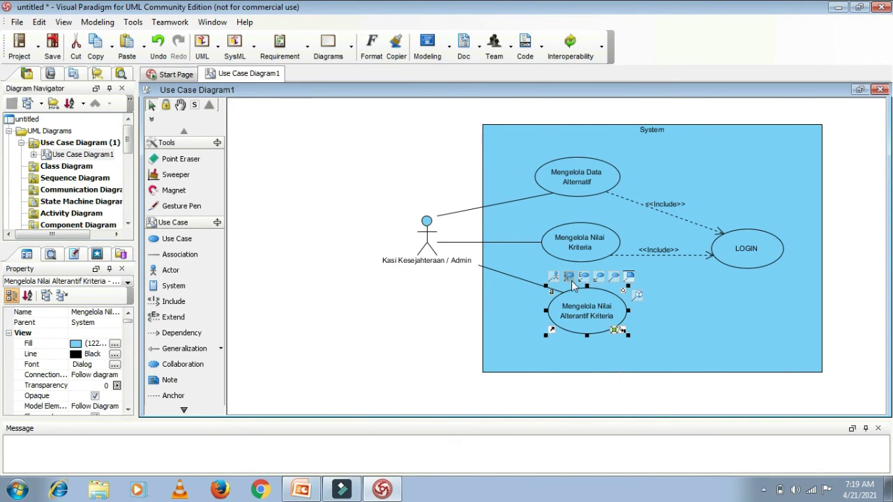
left_click_drag(570, 281, 733, 264)
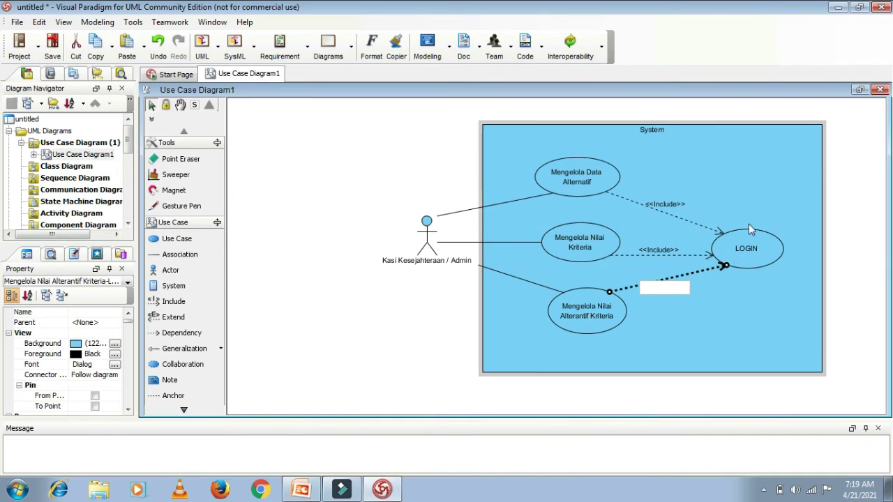
left_click(849, 188)
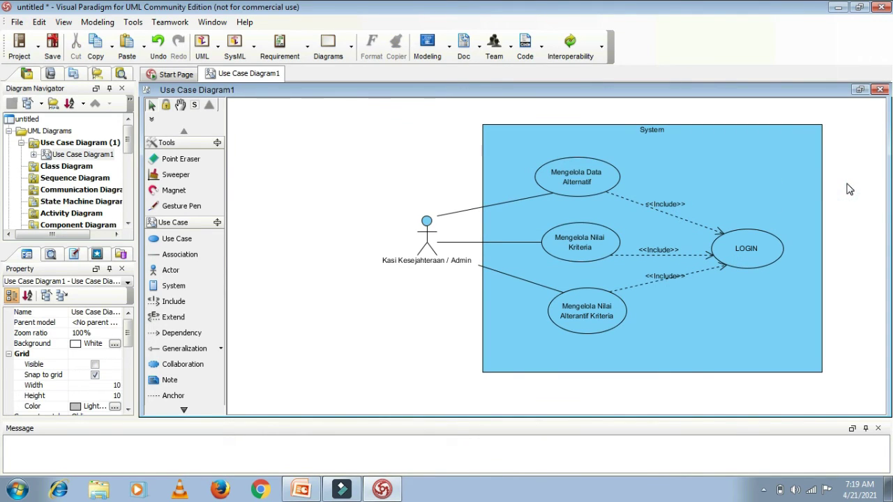
left_click(639, 274)
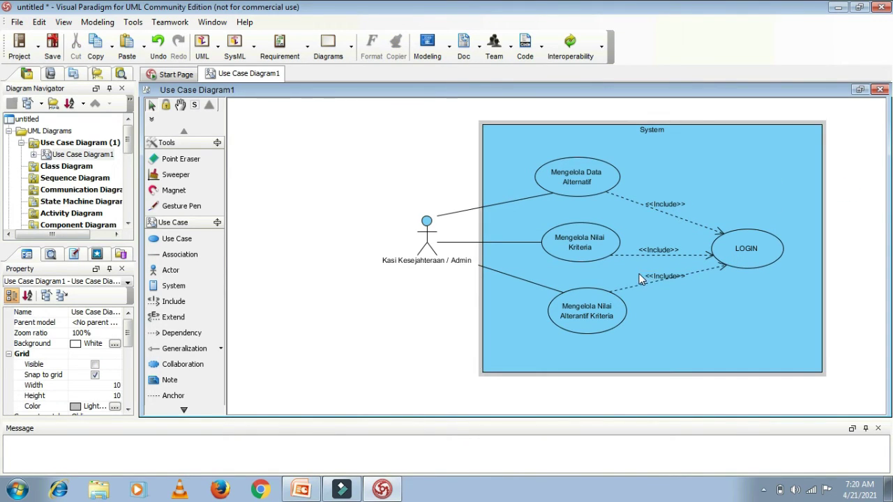
left_click(596, 389)
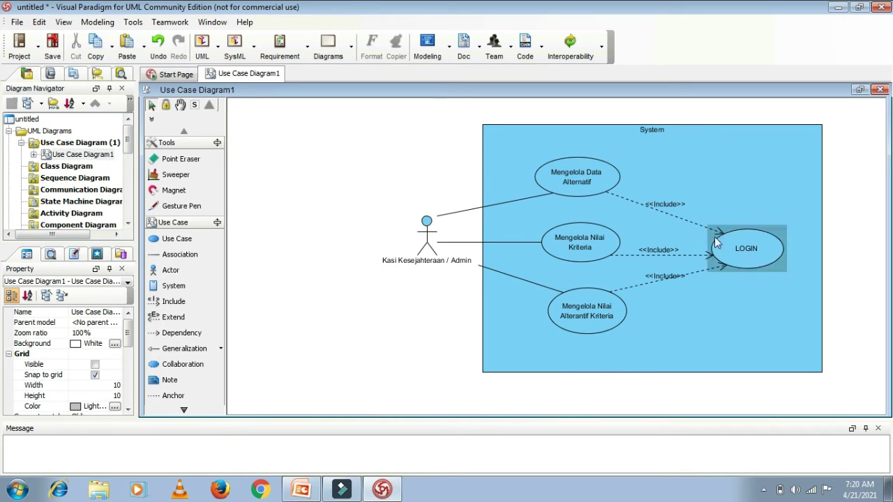
left_click(580, 129)
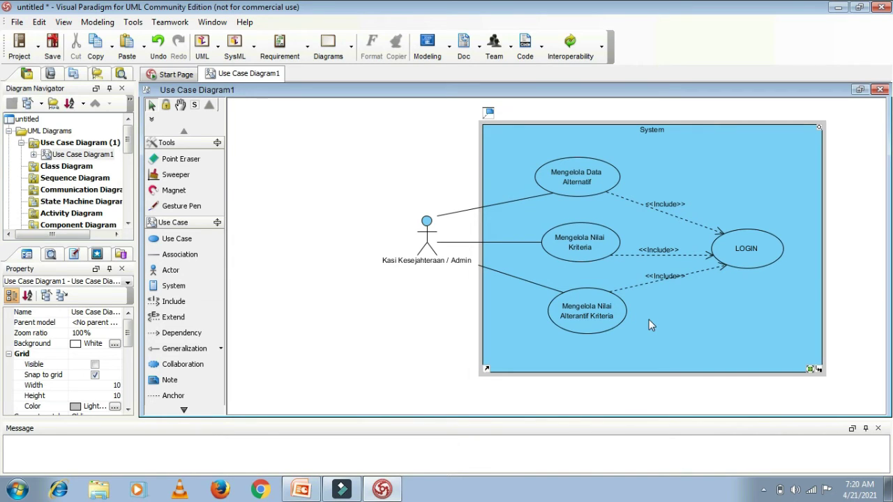
left_click(595, 319)
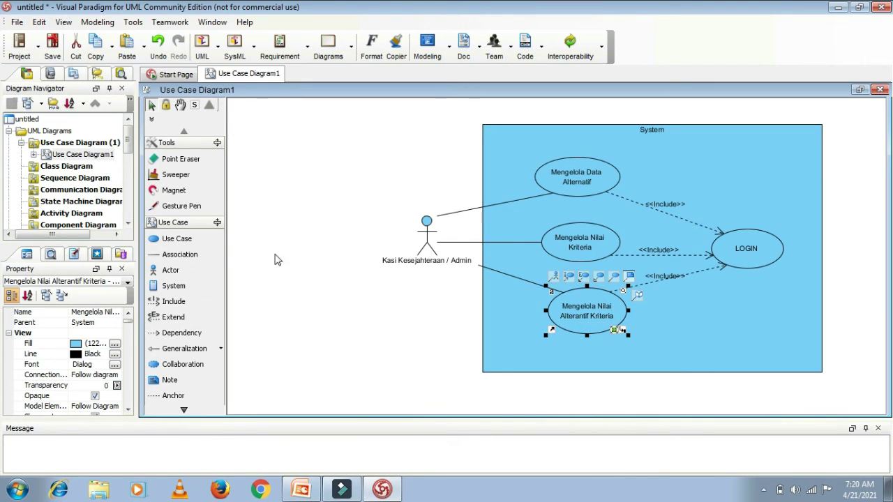
Add a use case named "Hasil Perangkingan" inside the system boundary, below LOGIN.
left_click(179, 238)
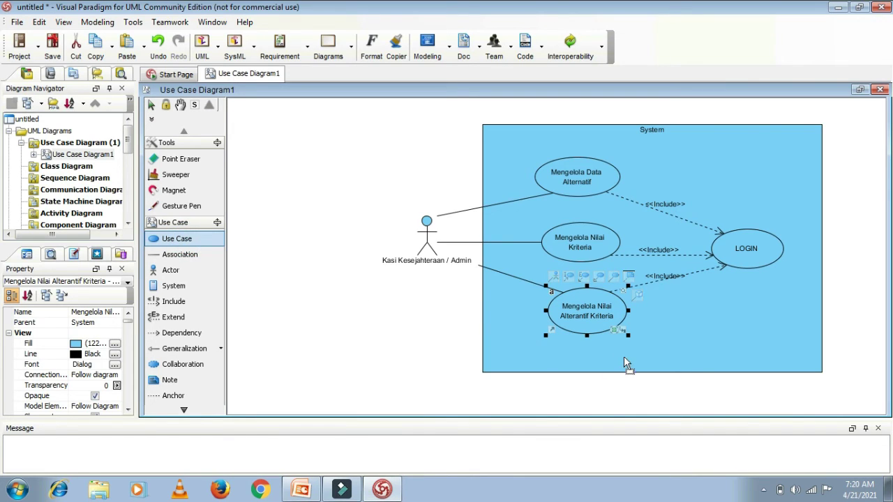
left_click(727, 309)
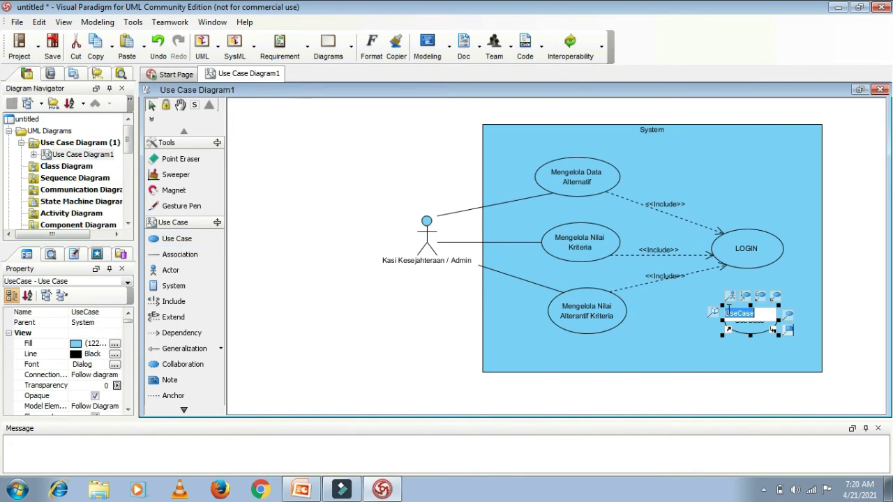
key("Return")
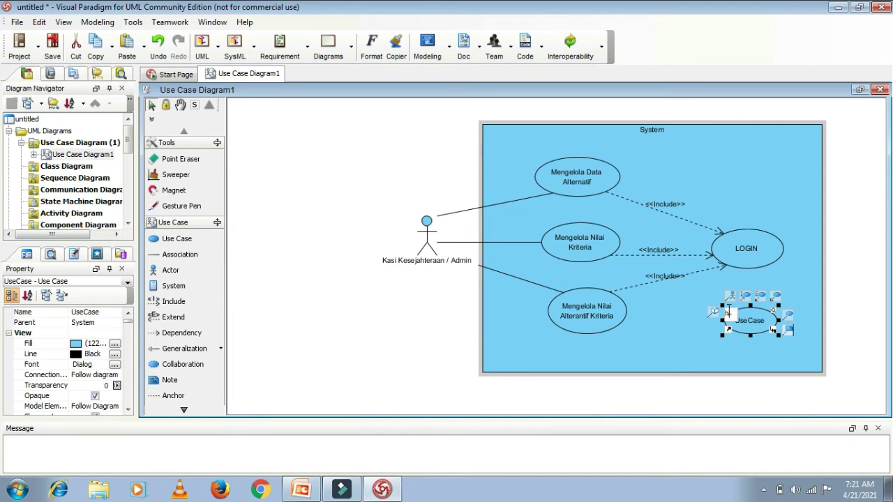
type("Hasil Perang")
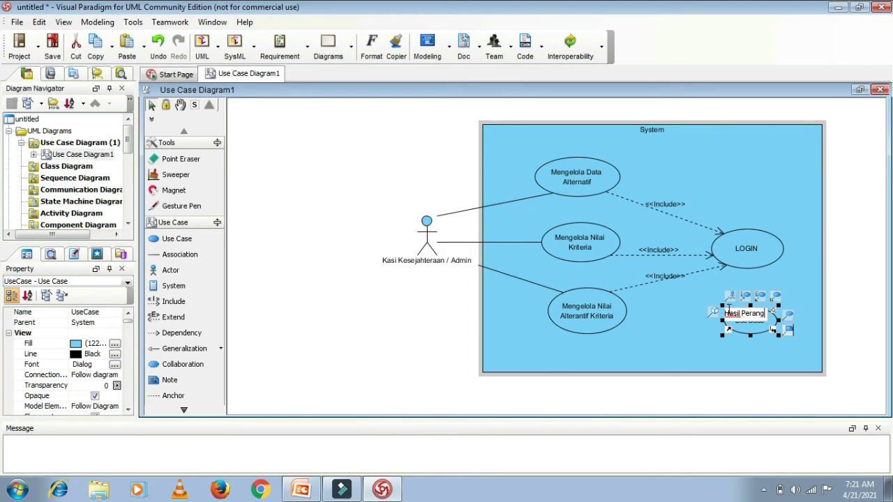
type("kingan")
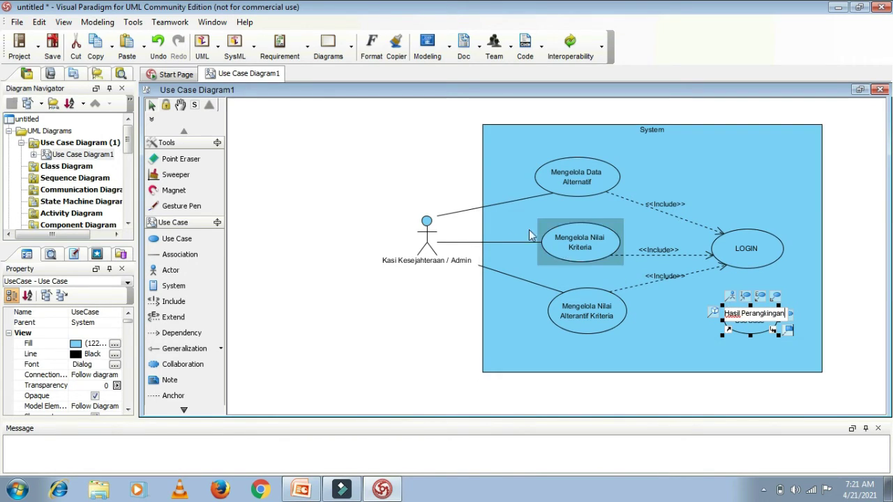
left_click(596, 104)
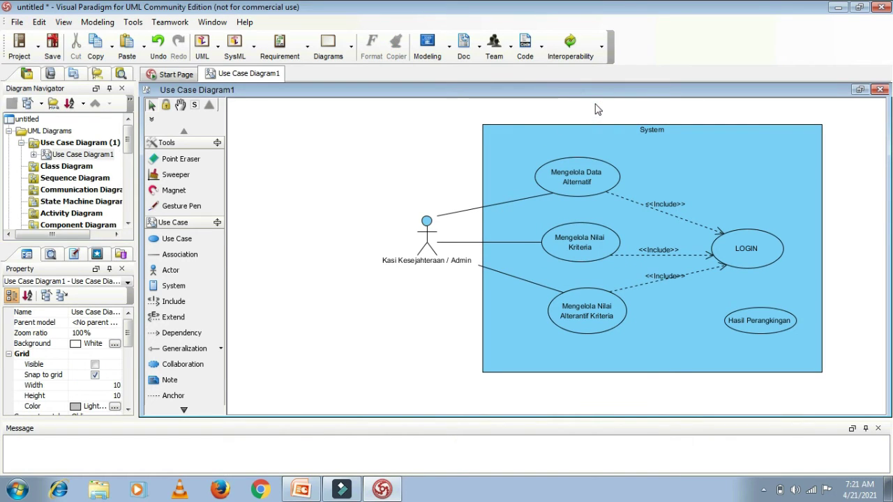
Connect Mengelola Nilai Alterantif Kriteria and Hasil Perangkingan with an extend relationship whose arrow points to Hasil Perangkingan.
left_click(758, 318)
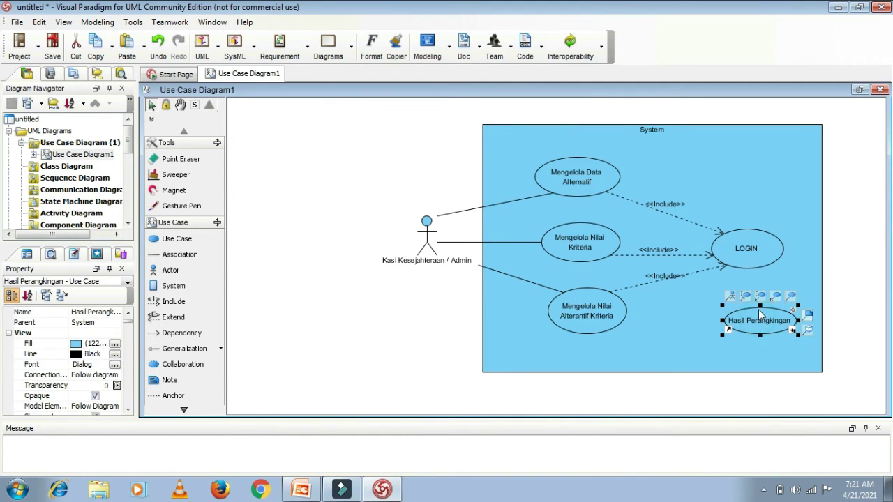
left_click_drag(760, 305, 604, 309)
left_click(335, 323)
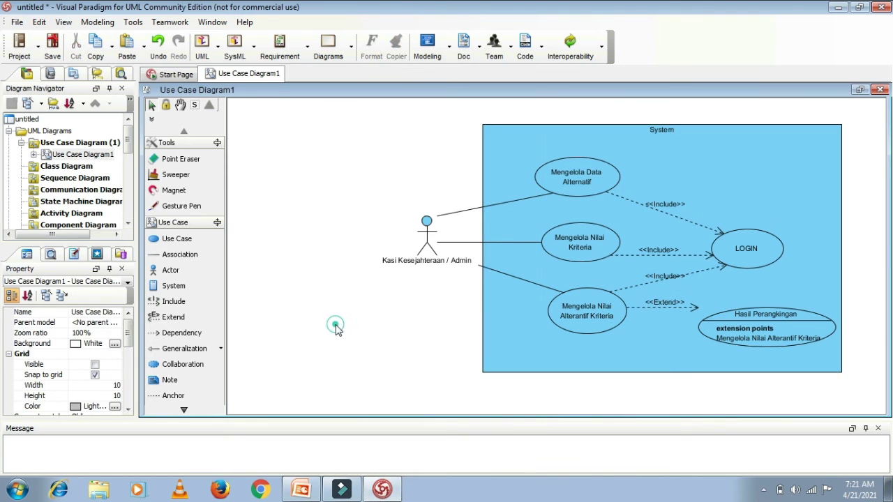
Narrow the Hasil Perangkingan use case so that it fits its extension point text more closely.
left_click(829, 337)
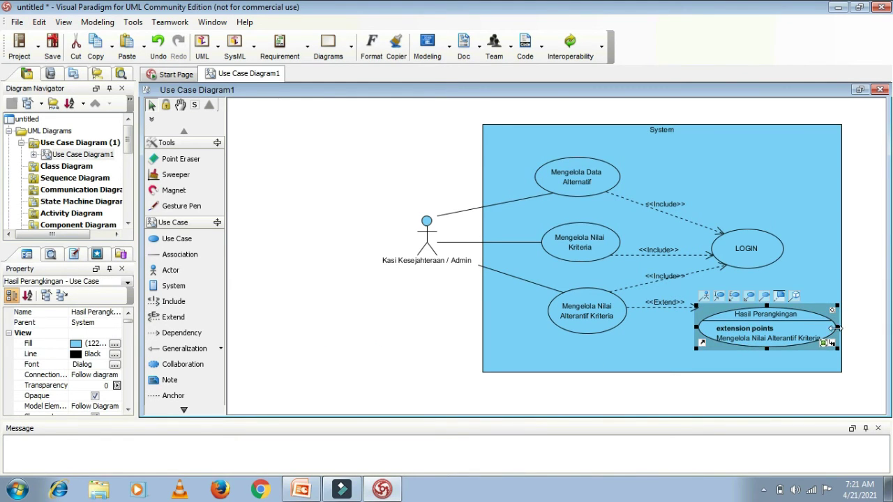
left_click_drag(835, 331, 798, 328)
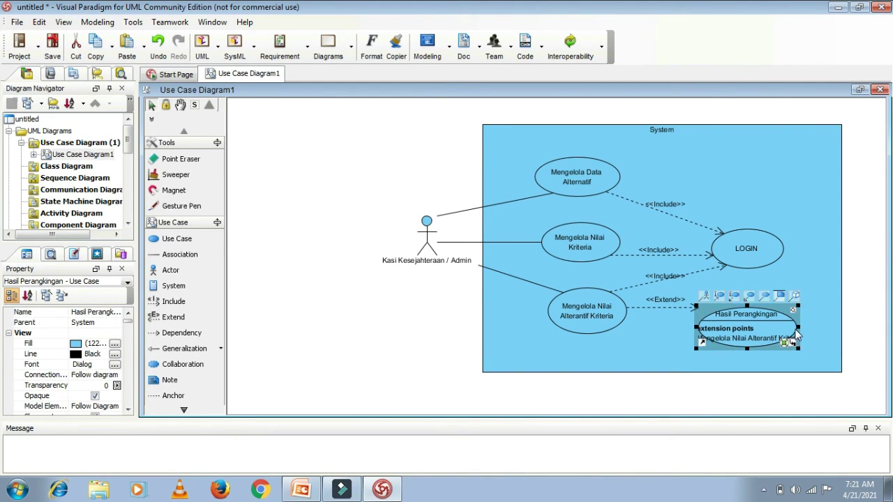
left_click(775, 379)
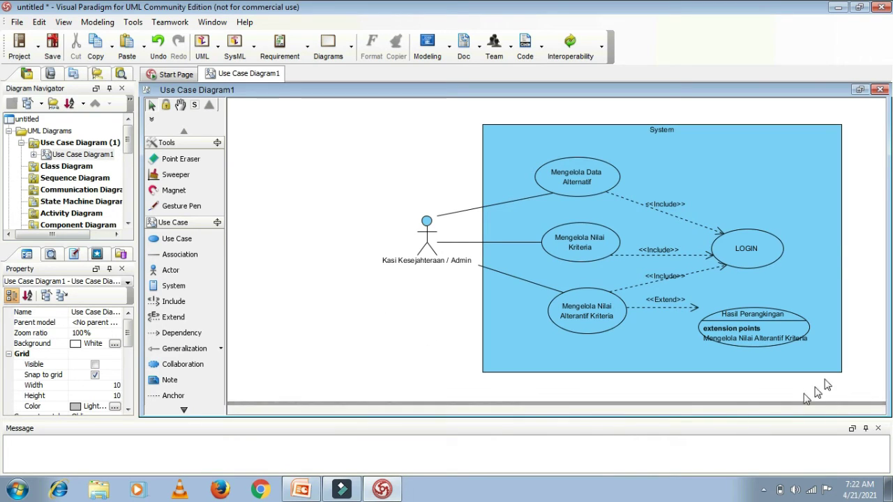
left_click(547, 132)
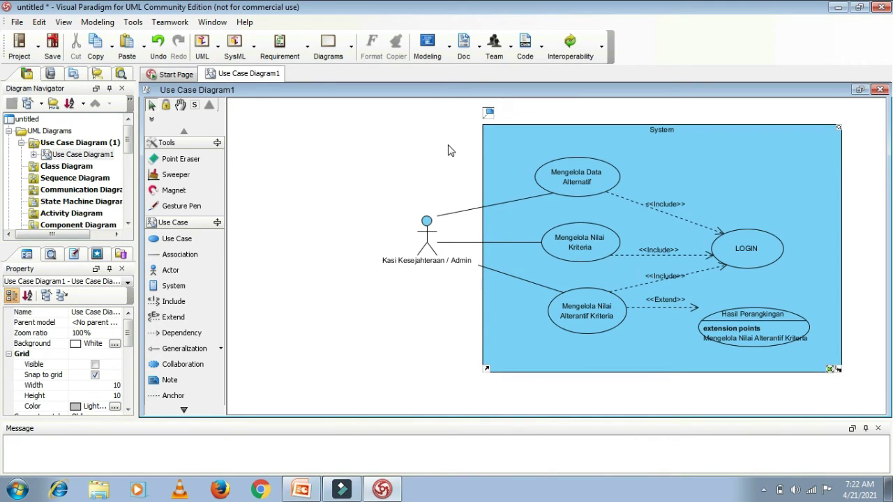
left_click(395, 144)
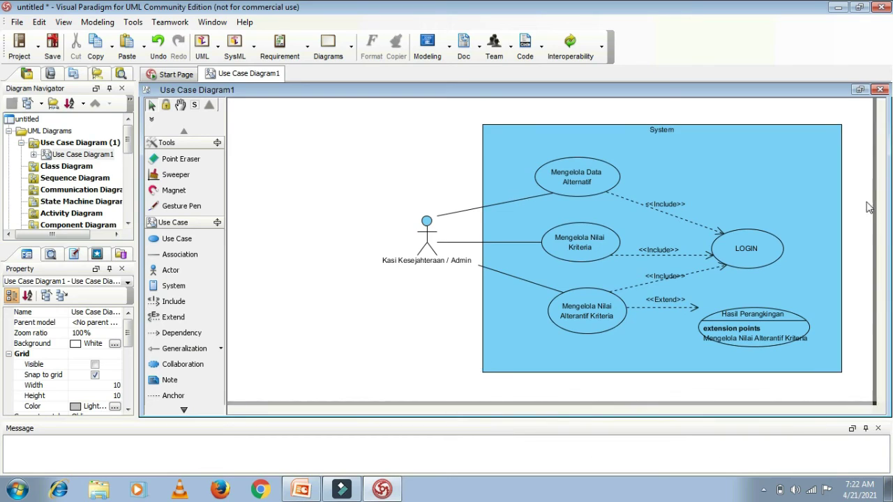
left_click(487, 139)
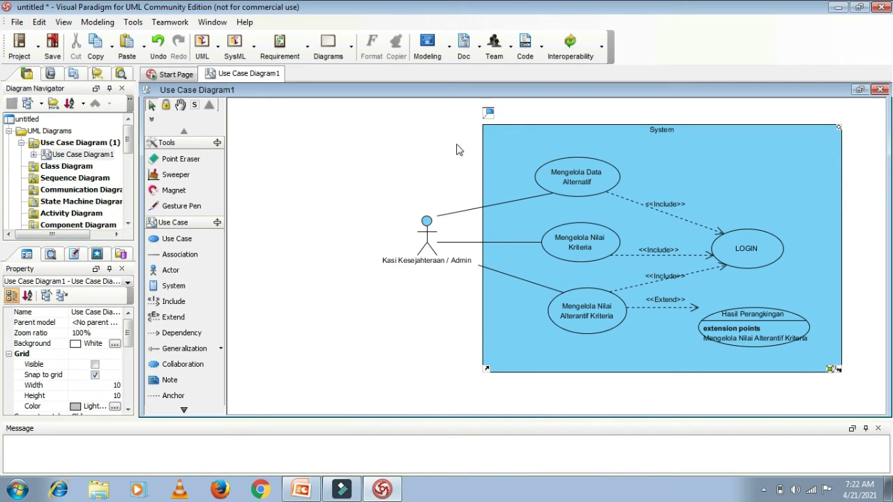
left_click(459, 146)
left_click(100, 147)
right_click(100, 147)
left_click(119, 153)
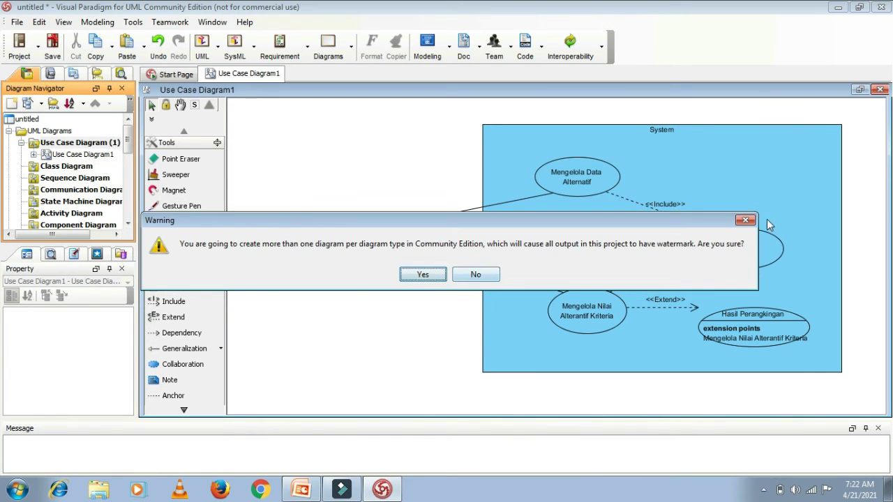
left_click(745, 220)
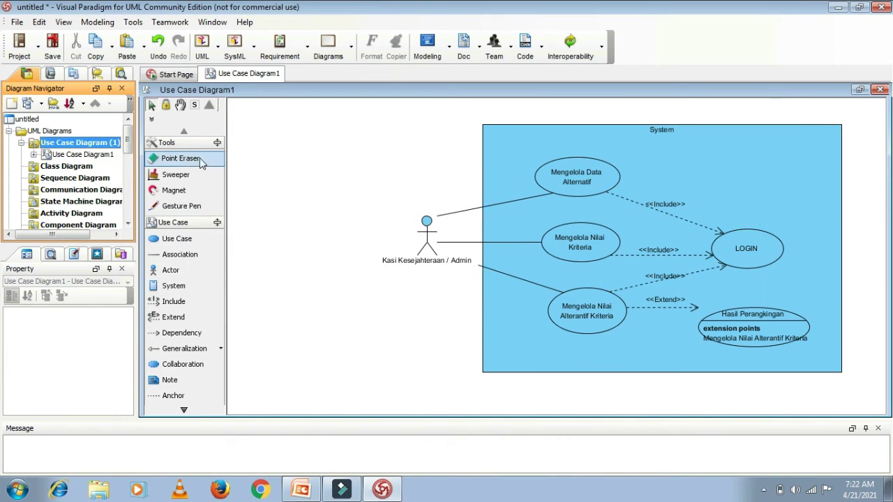
Create a second use case diagram in the project, accepting the watermark on the project's output.
right_click(114, 146)
left_click(126, 148)
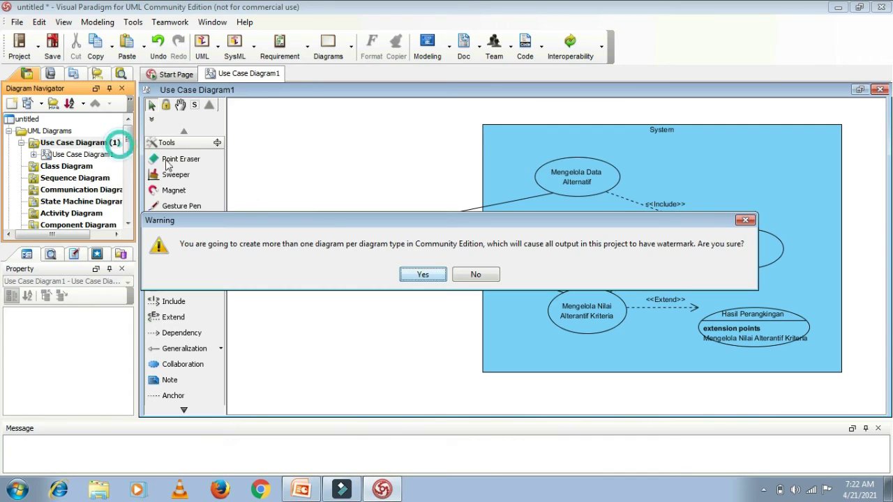
left_click(421, 274)
Duplicate all elements of Use Case Diagram1 and move the copies into Use Case Diagram2, leaving only the originals in the first diagram.
double_click(92, 155)
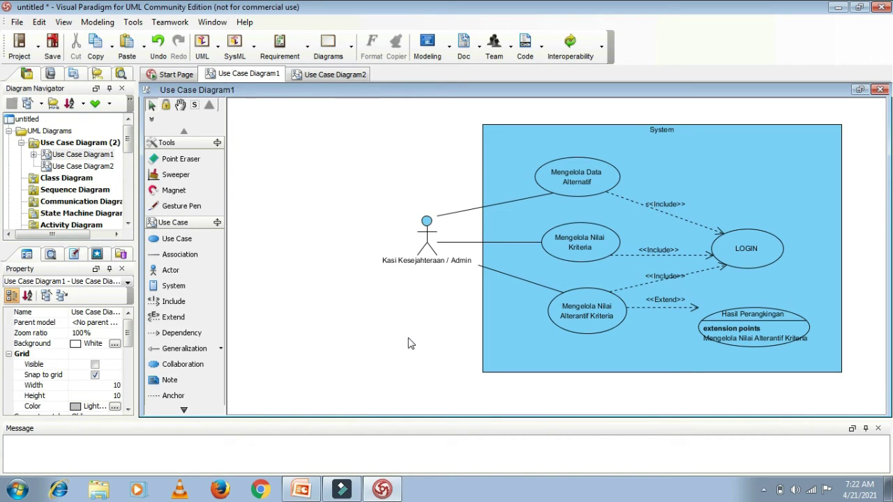
key("ctrl+a")
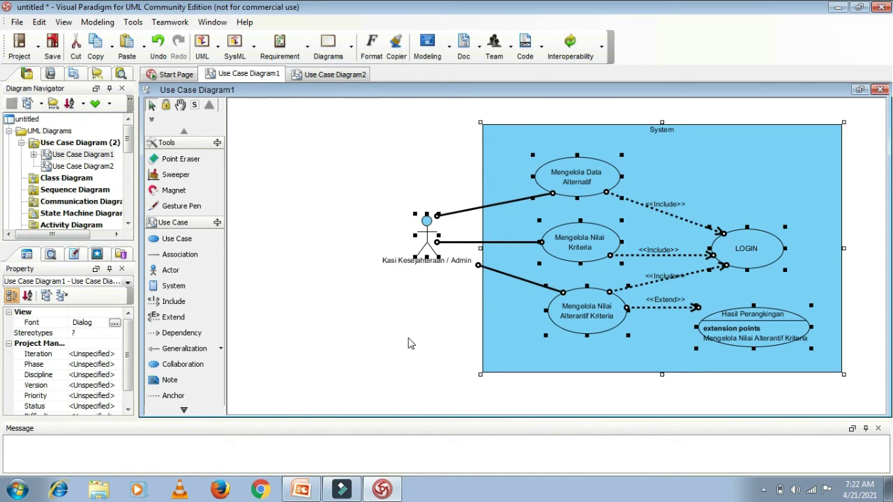
right_click(509, 320)
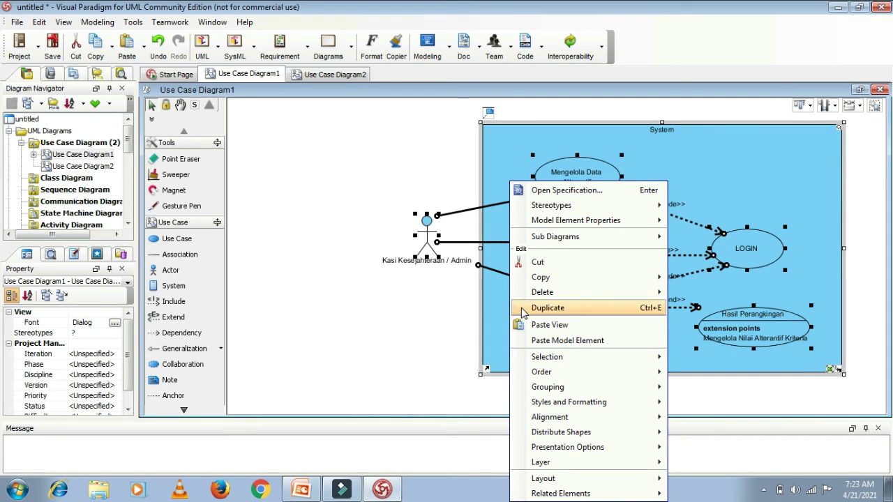
left_click(548, 308)
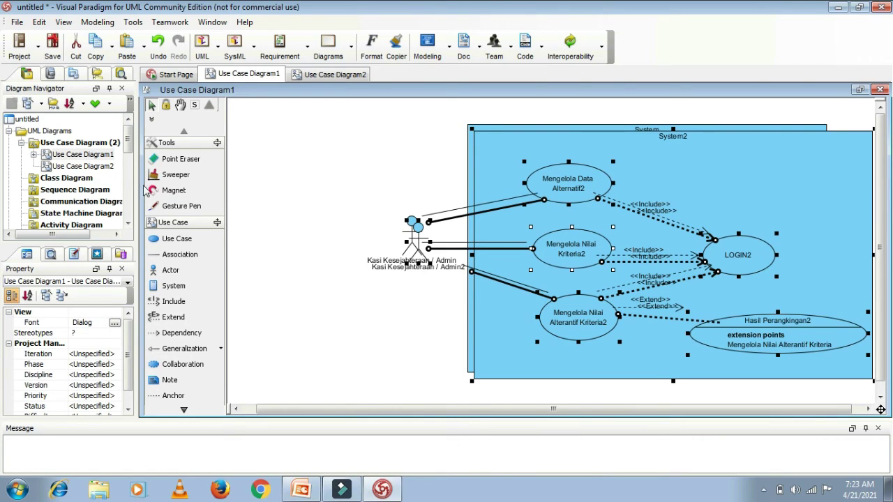
double_click(104, 166)
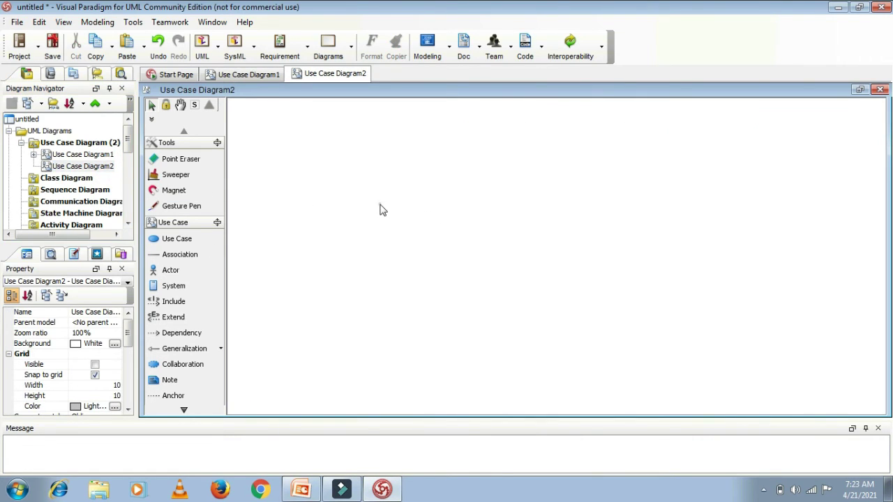
key("ctrl+v")
left_click(325, 191)
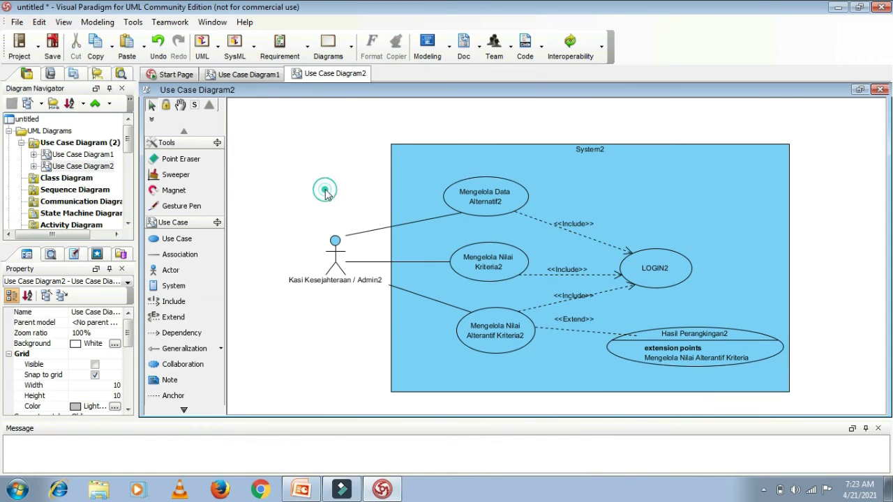
left_click(99, 155)
double_click(99, 155)
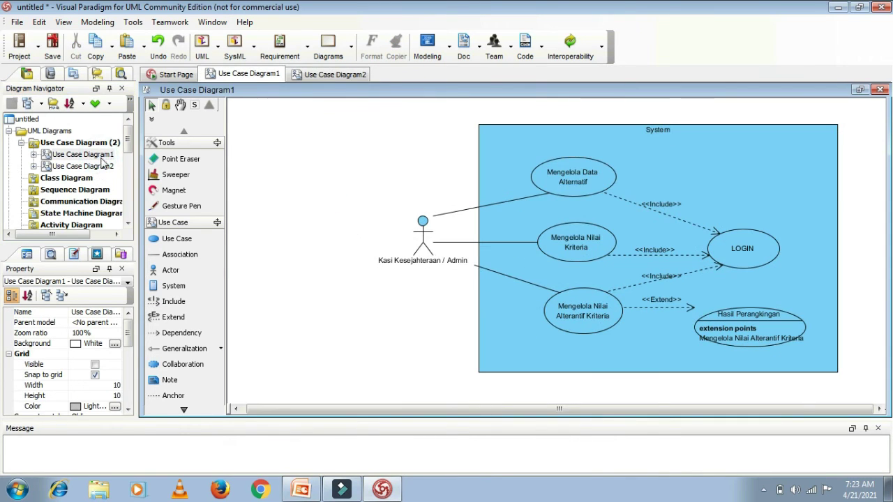
Rename the actor in Use Case Diagram2 as "Kasi Kesejahteraan / Admin".
double_click(82, 166)
double_click(351, 288)
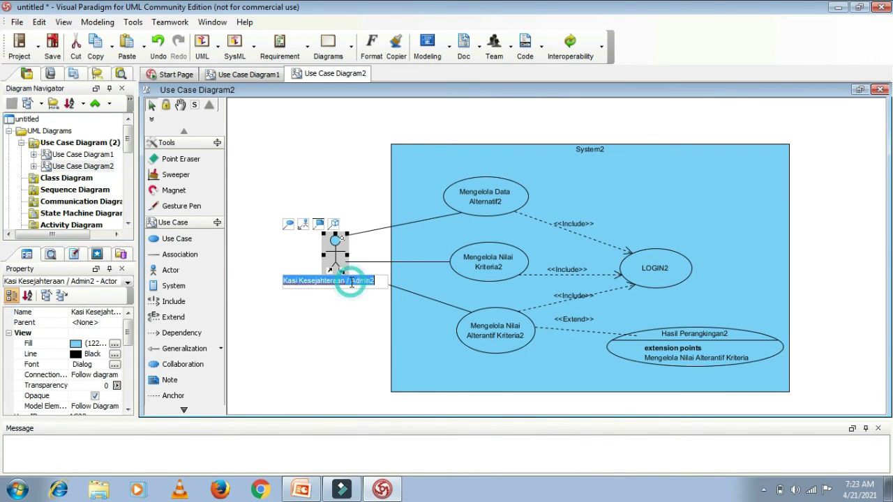
key("End")
key("BackSpace")
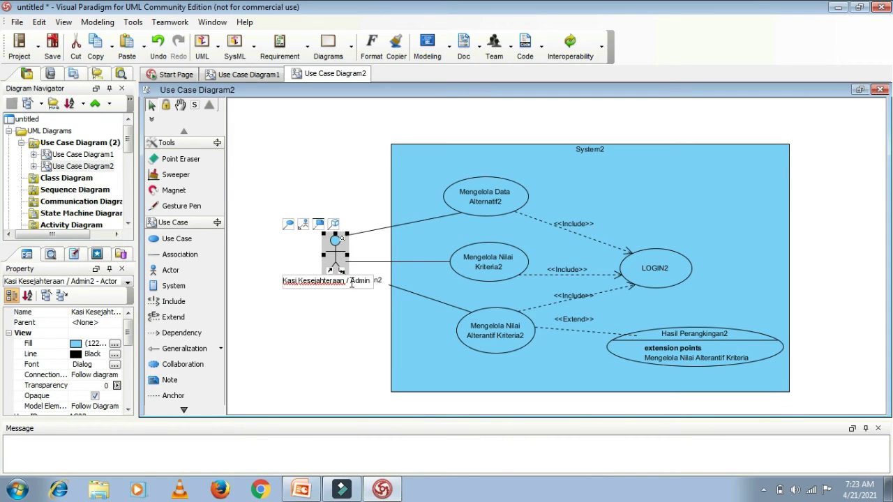
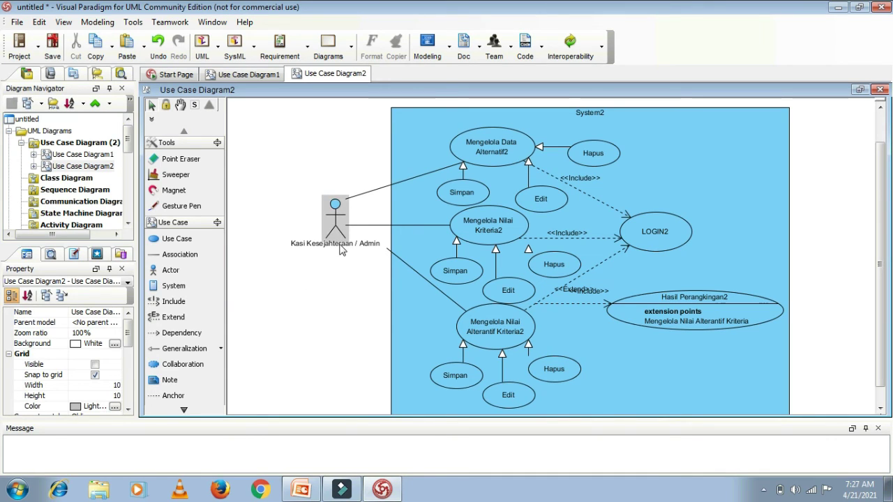
mouse_move(341, 248)
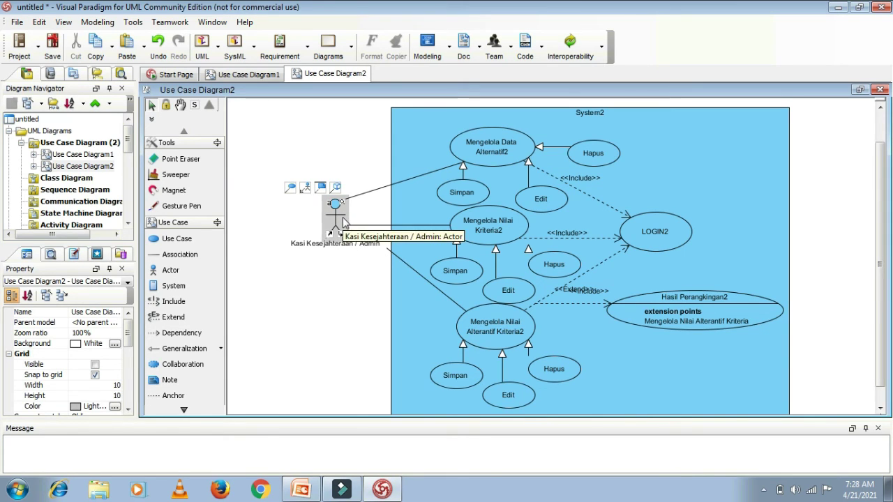
Examine the use cases in Use Case Diagram2, including their Simpan, Edit and Hapus generalizations and their links to LOGIN2.
mouse_move(481, 152)
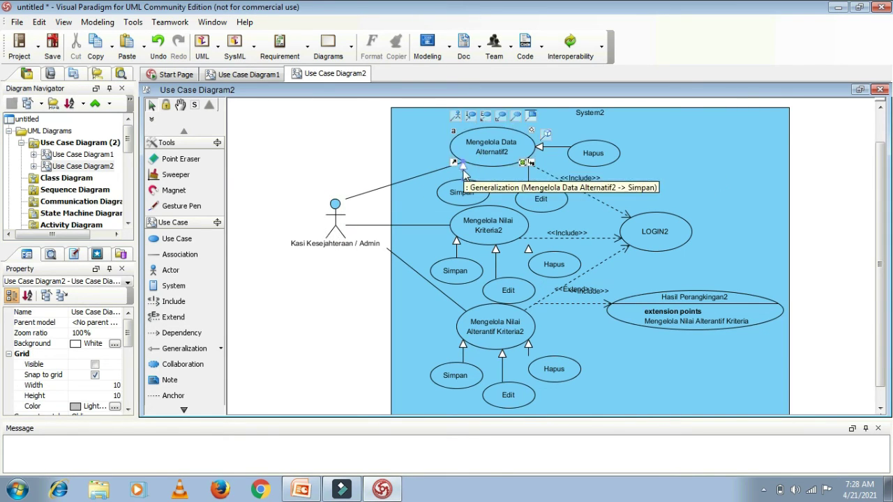
mouse_move(455, 196)
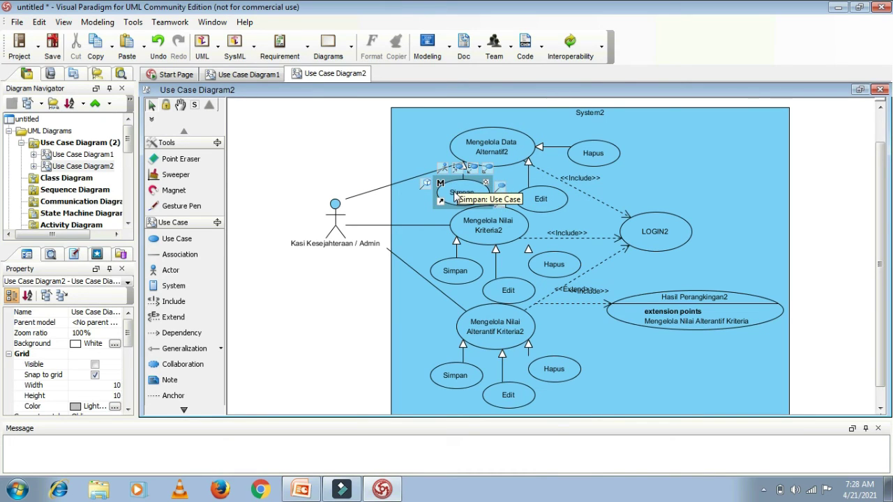
mouse_move(587, 161)
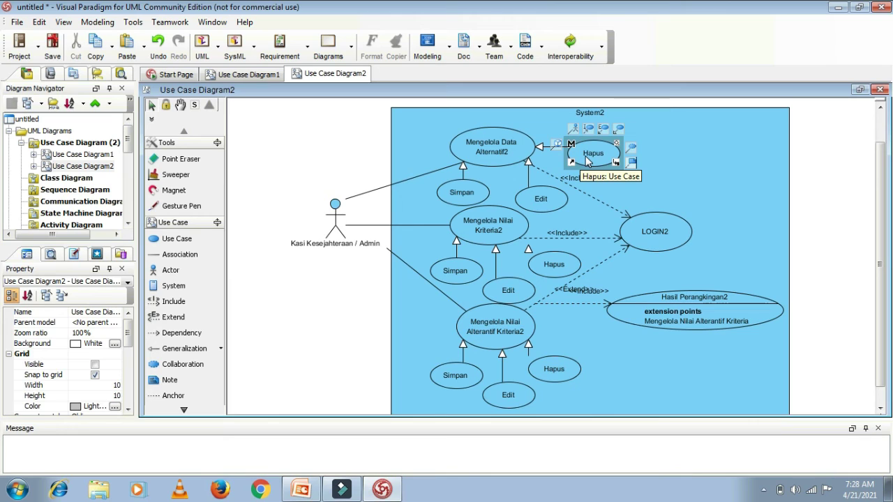
left_click(563, 140)
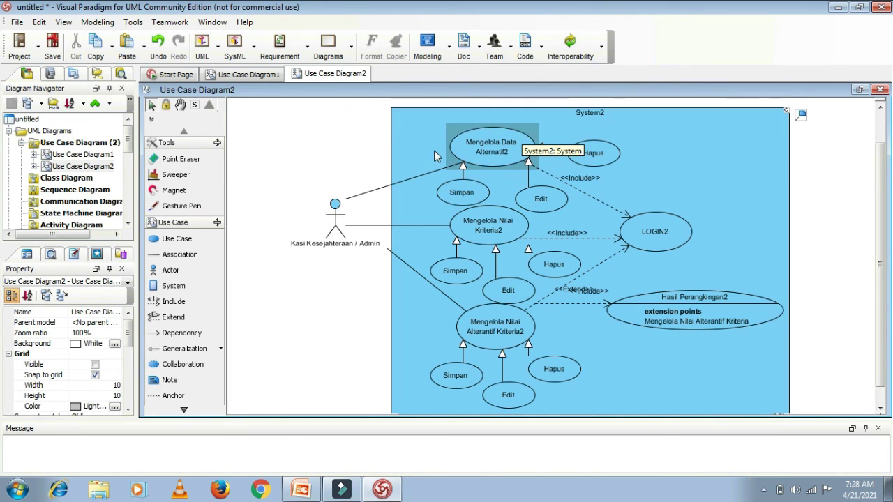
left_click(513, 143)
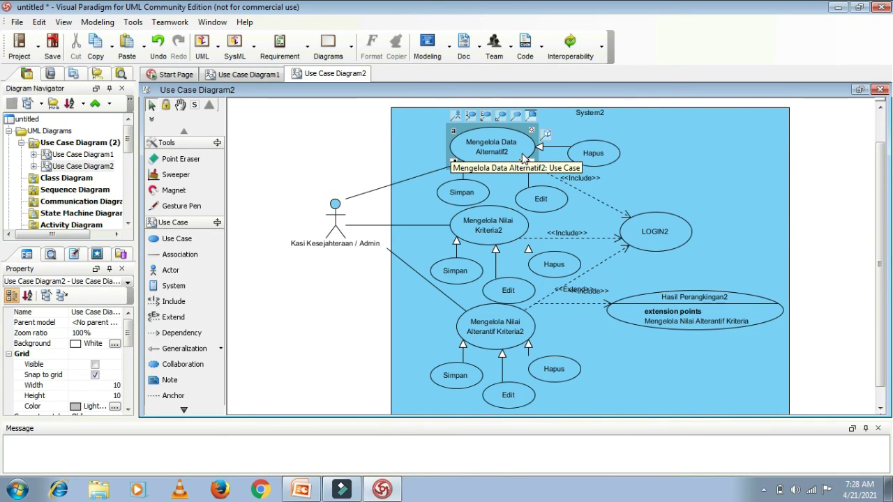
left_click(575, 189)
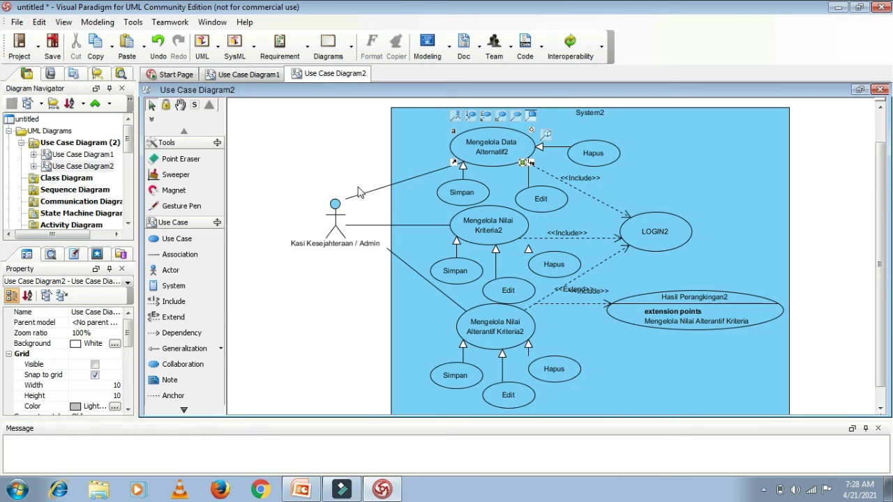
mouse_move(486, 240)
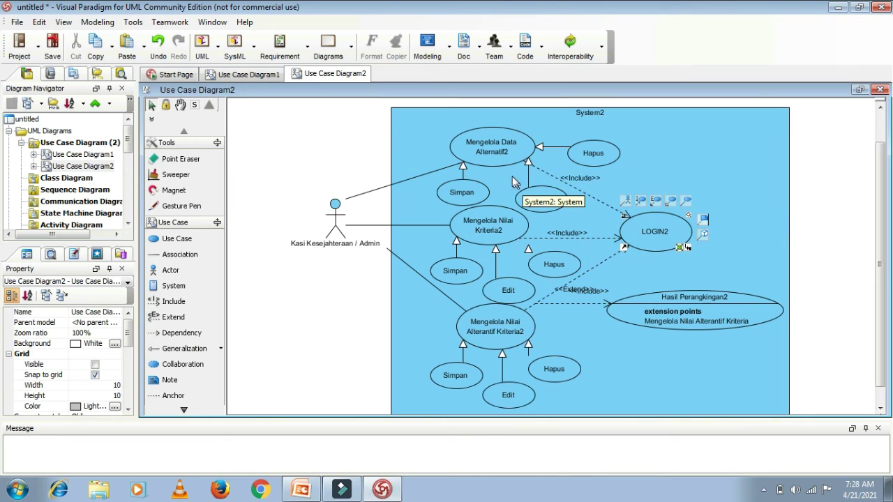
left_click(504, 158)
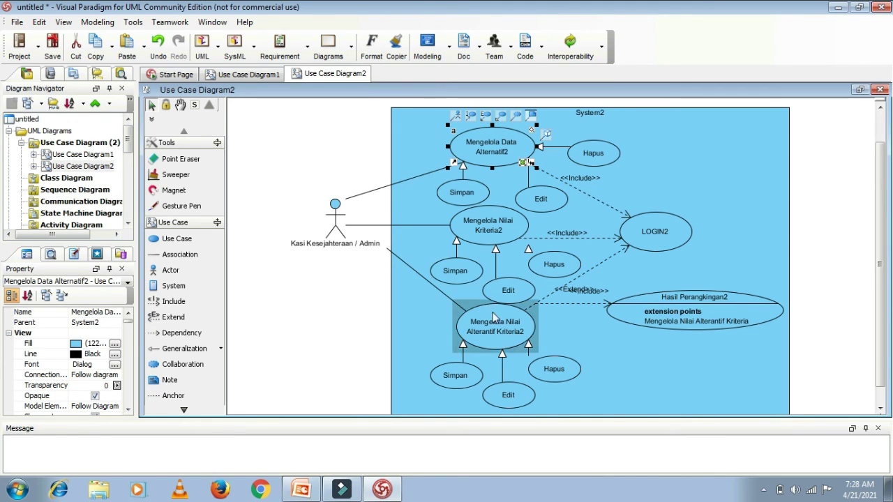
mouse_move(498, 323)
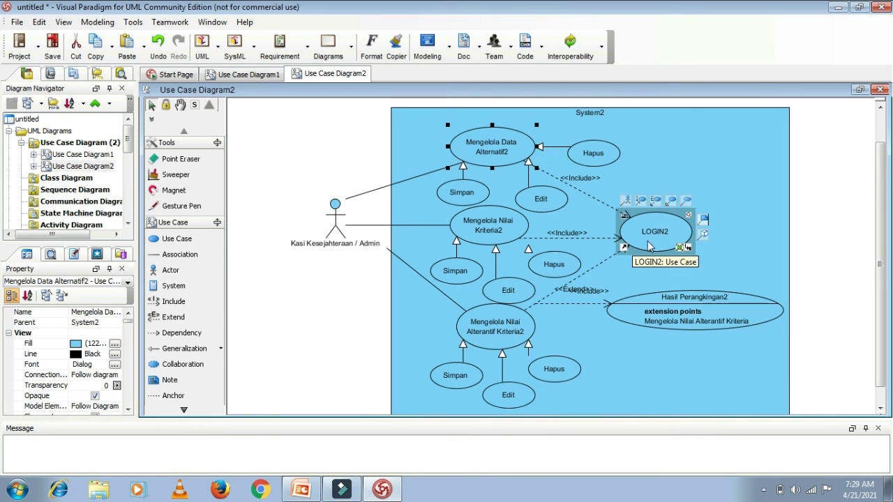
Separate the overlapping <<Include>> and <<Extend>> labels on the relationships leaving Mengelola Nilai Alterantif Kriteria2.
left_click(605, 297)
left_click_drag(605, 295, 582, 298)
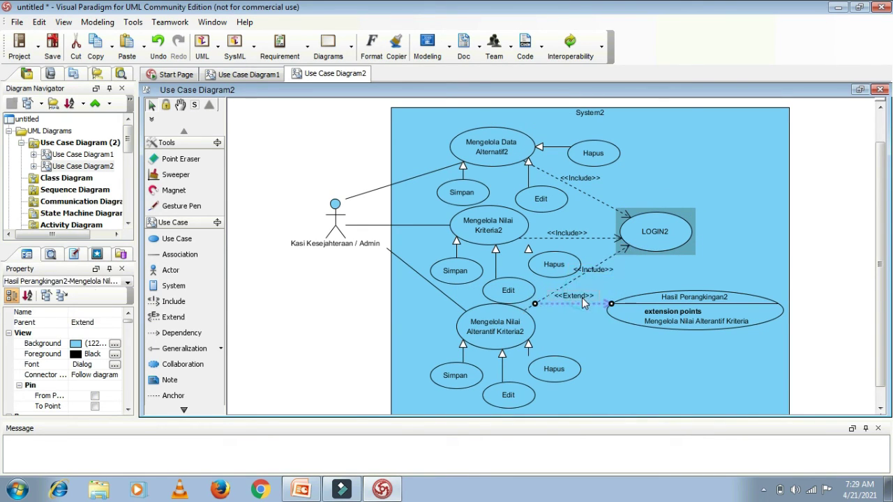
mouse_move(514, 338)
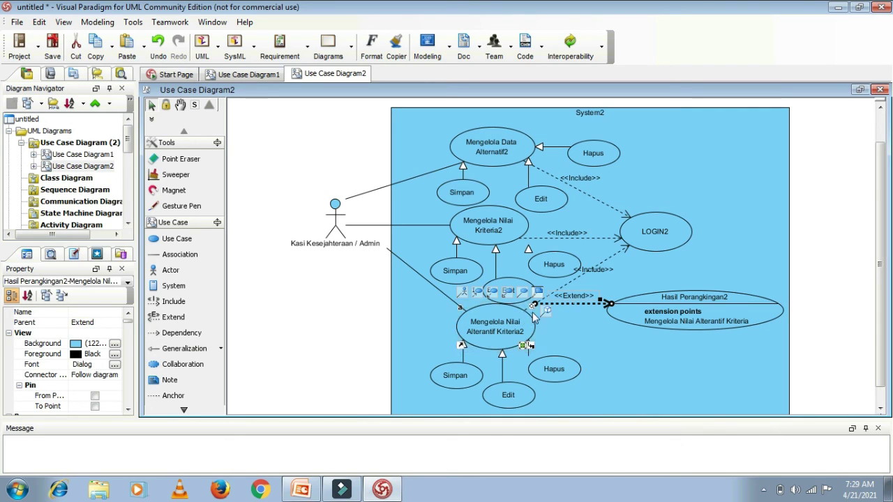
left_click(725, 297)
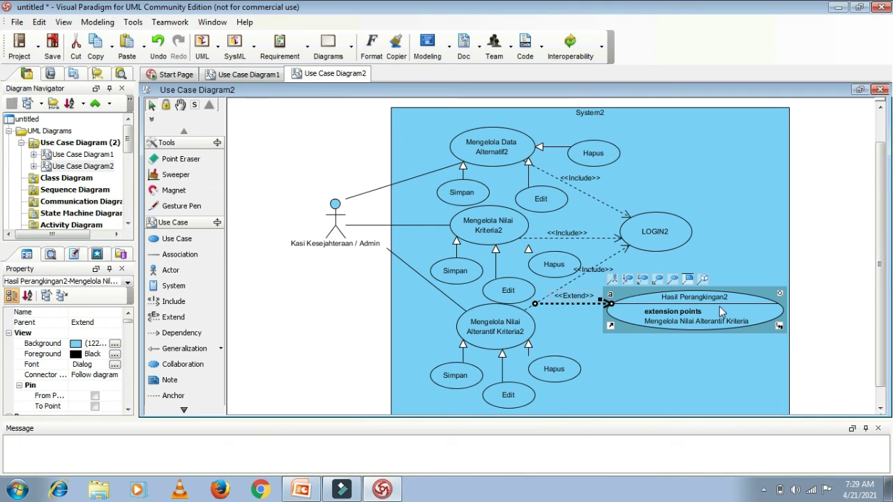
left_click(814, 259)
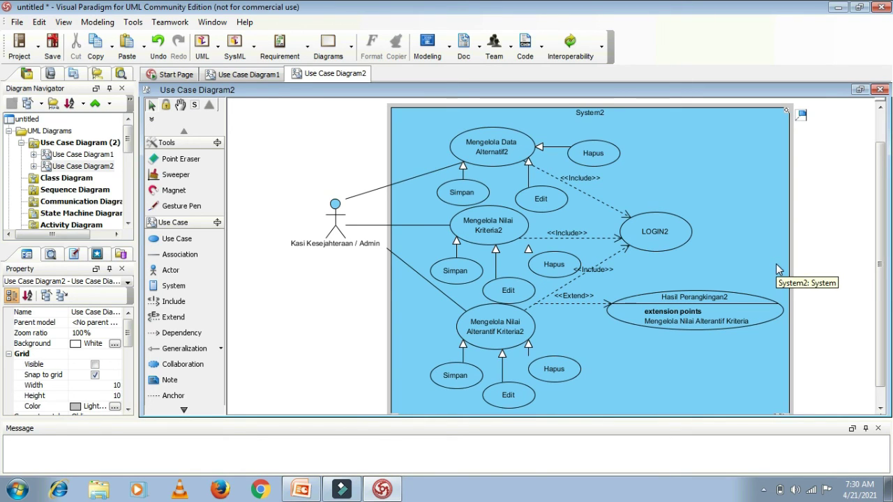
Add a use case named Validasi beside LOGIN2, enlarge it and place it inside the System2 boundary.
left_click(653, 247)
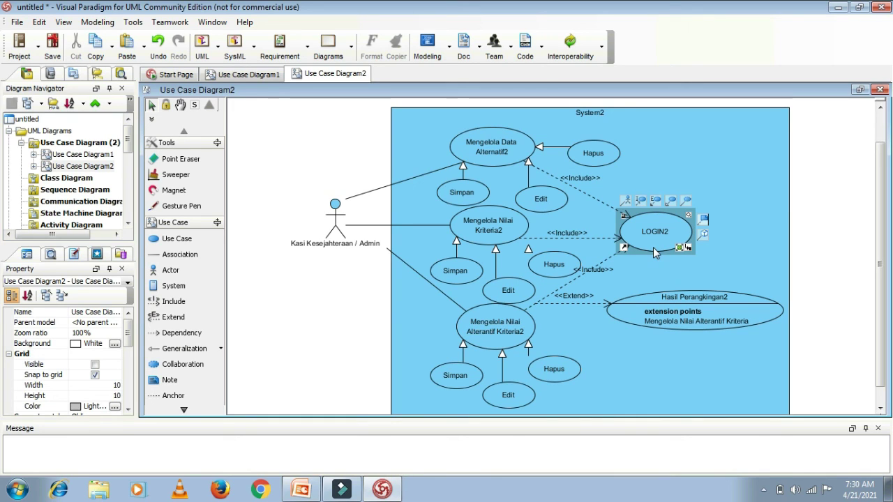
left_click(186, 239)
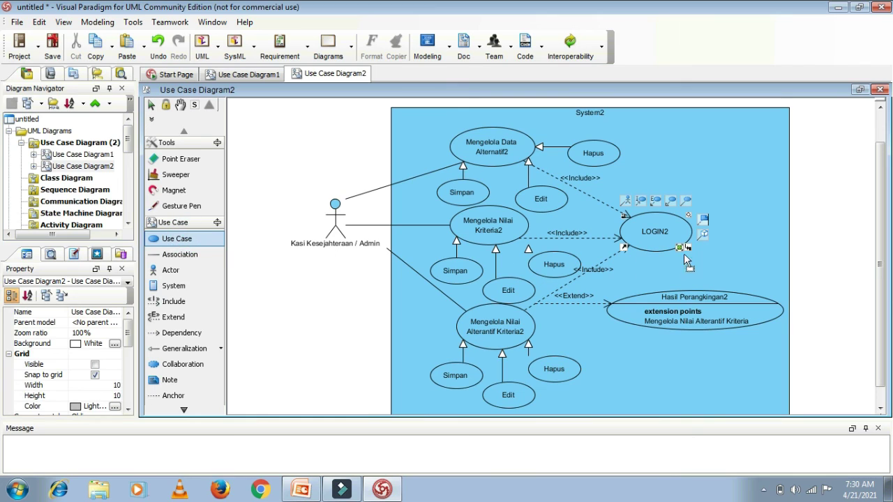
left_click(742, 233)
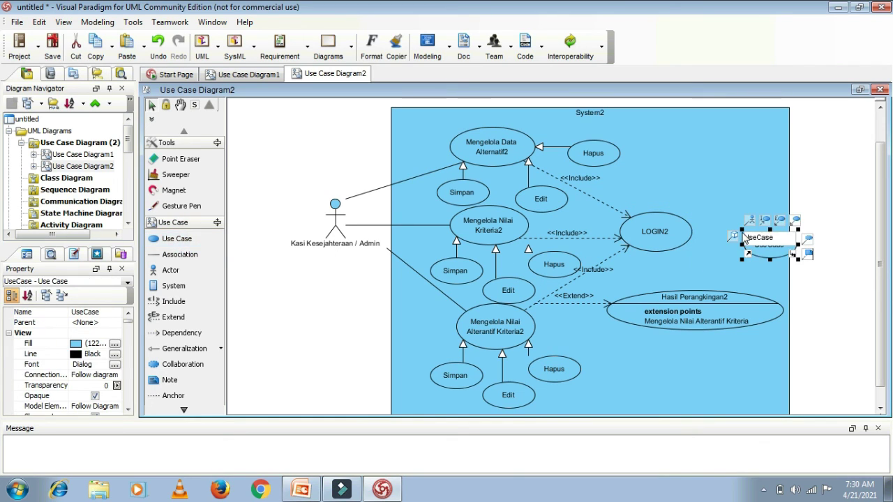
type("Kal")
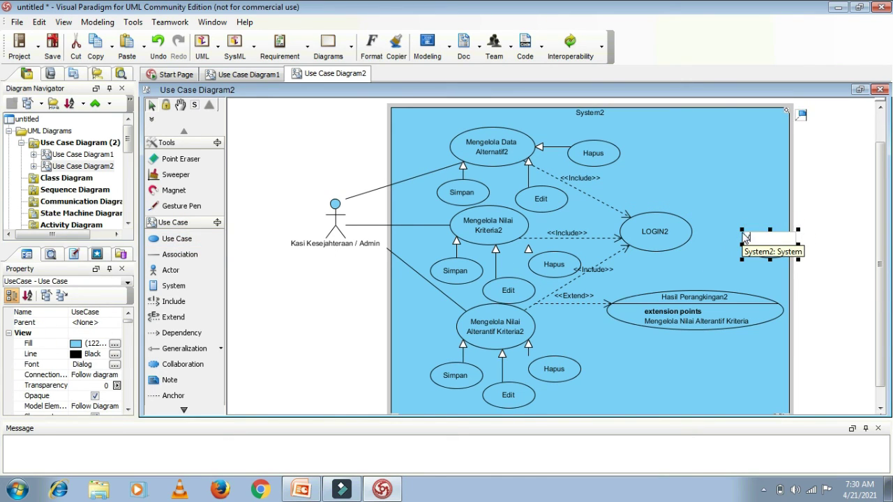
type("idasi")
left_click(820, 212)
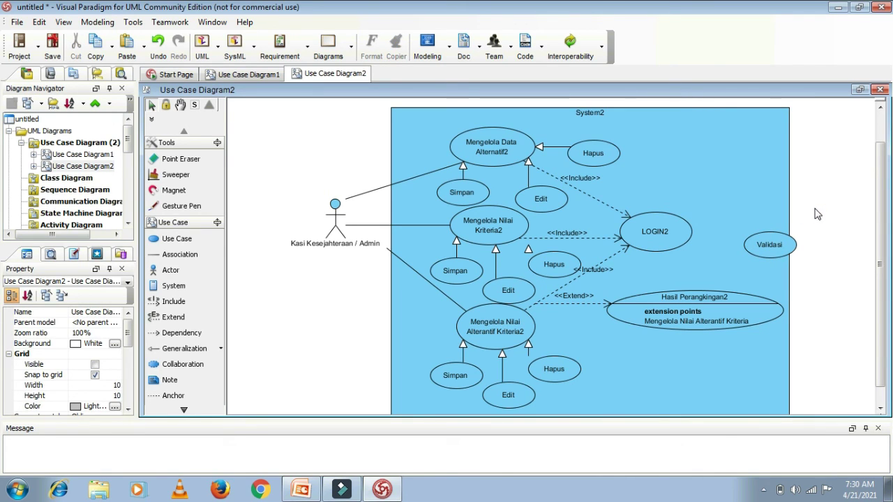
left_click(779, 248)
left_click_drag(780, 249, 784, 272)
Create an include relationship from LOGIN2 to Validasi and move Validasi farther out to make room for the label.
left_click(675, 243)
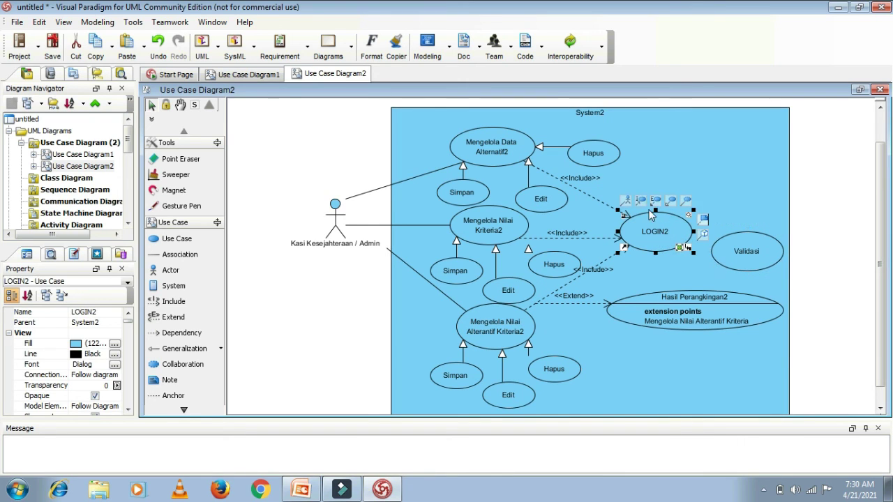
left_click_drag(641, 201, 775, 245)
left_click(823, 249)
left_click(756, 253)
left_click(842, 290)
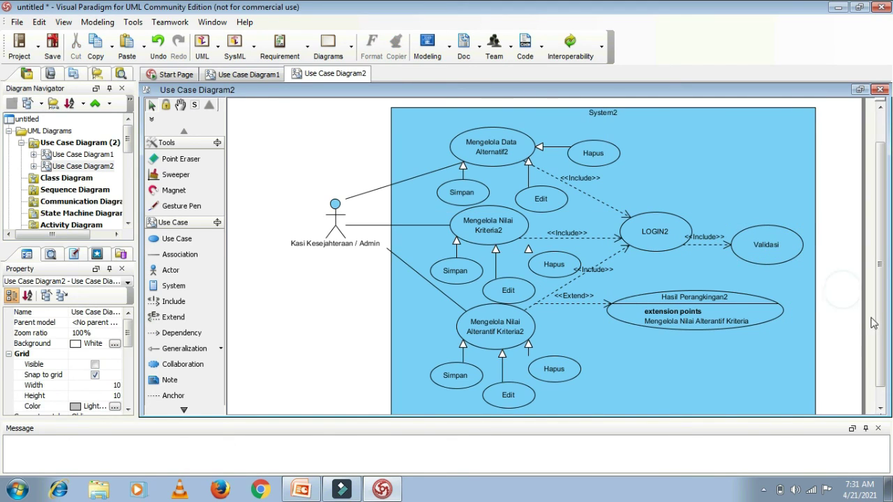
Extend the System2 boundary downward to make room below the lowest use cases.
scroll(858, 332, "down", 1)
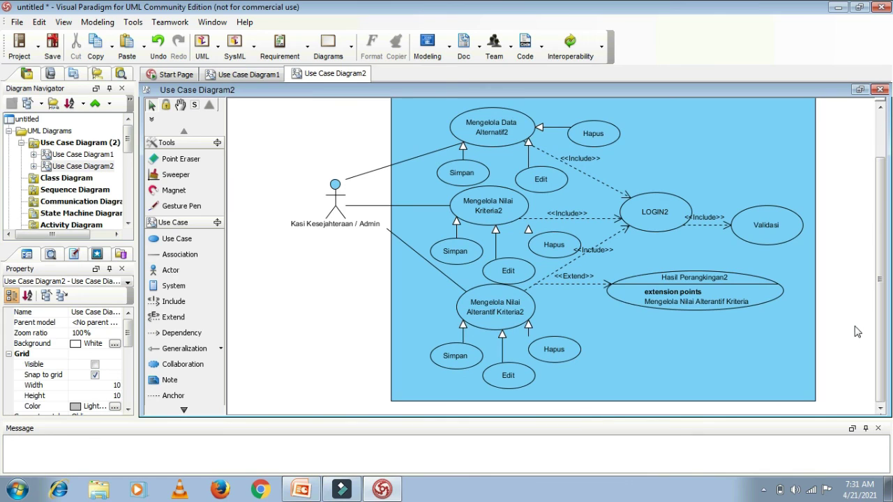
left_click(634, 379)
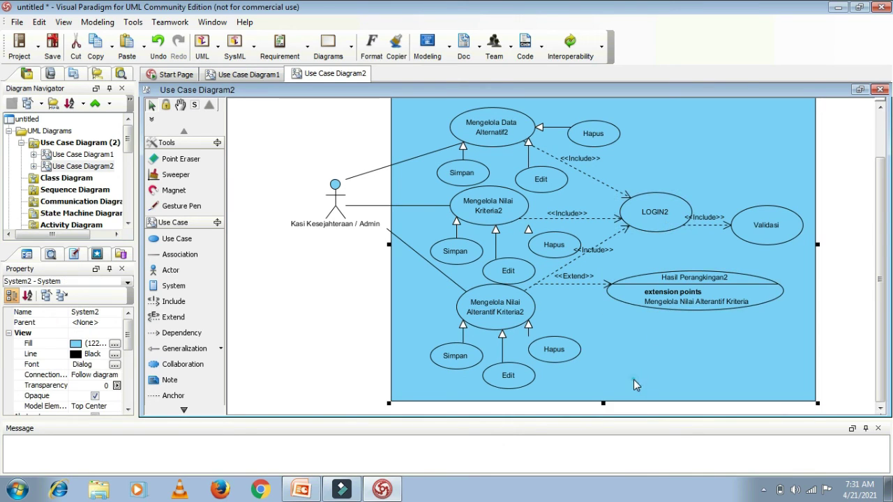
left_click_drag(603, 403, 603, 413)
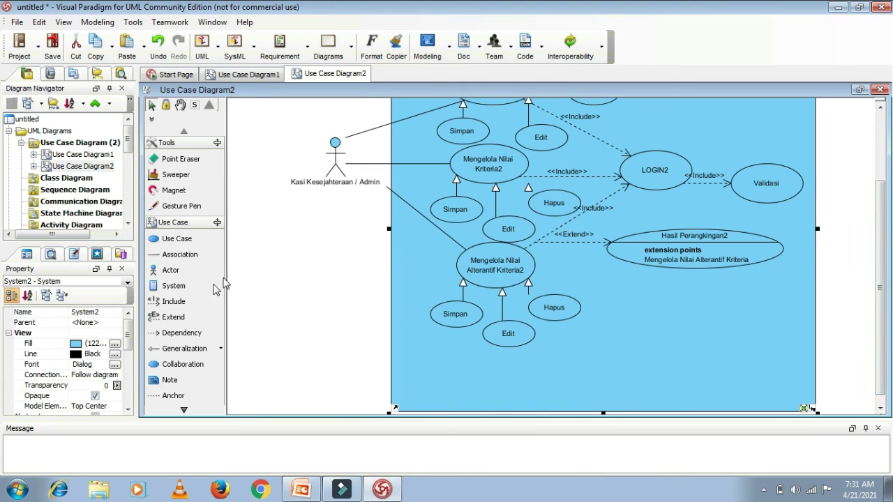
Add a use case named Logout inside System2, centred below the Simpan, Edit and Hapus use cases of Mengelola Nilai Alterantif Kriteria2.
left_click(171, 239)
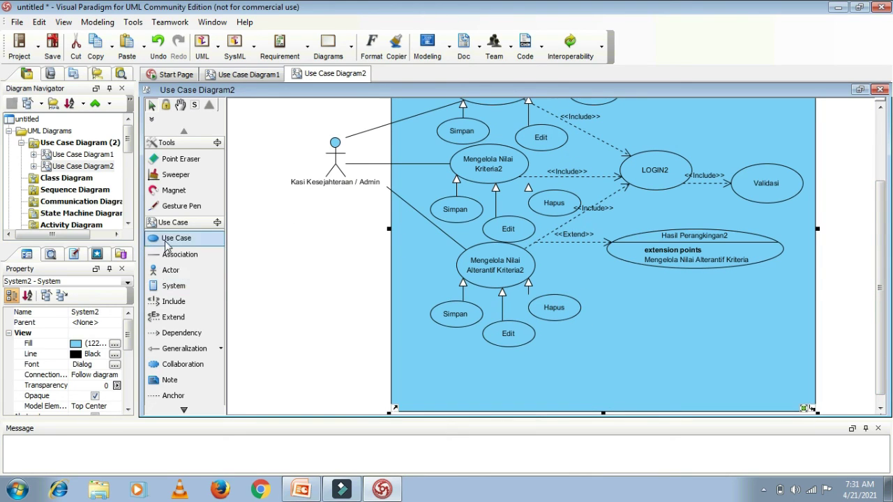
left_click(487, 380)
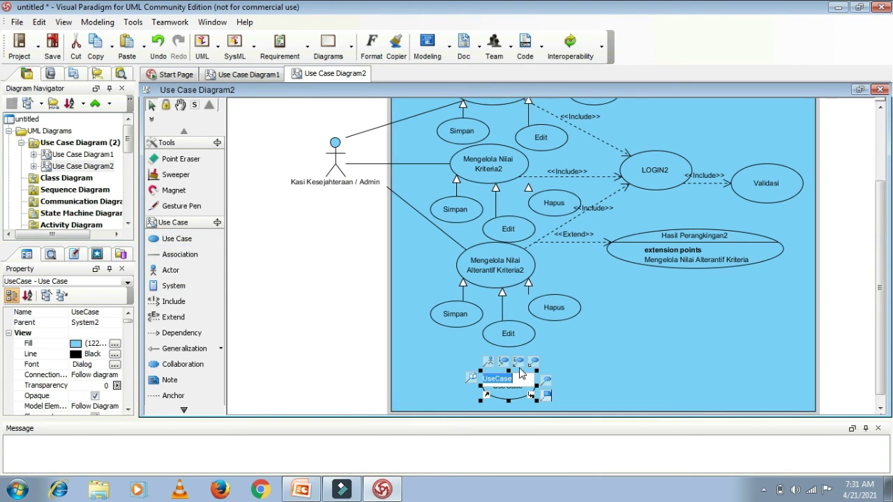
type("Logout")
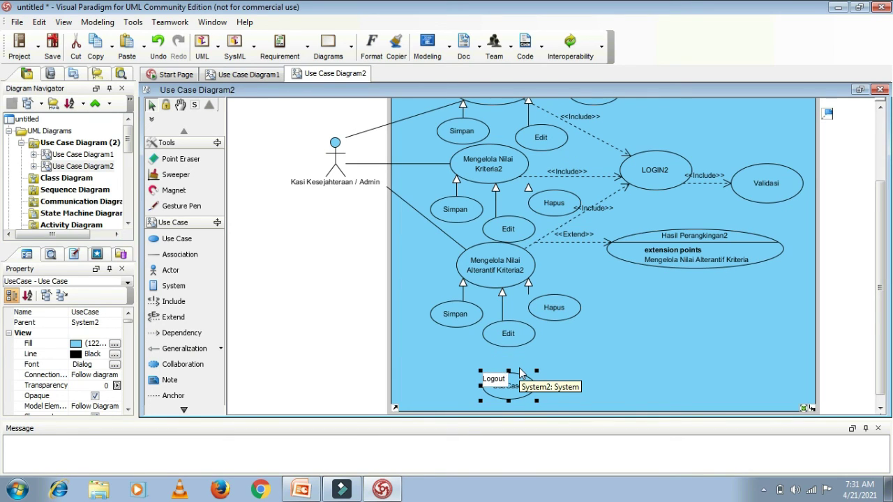
left_click(356, 317)
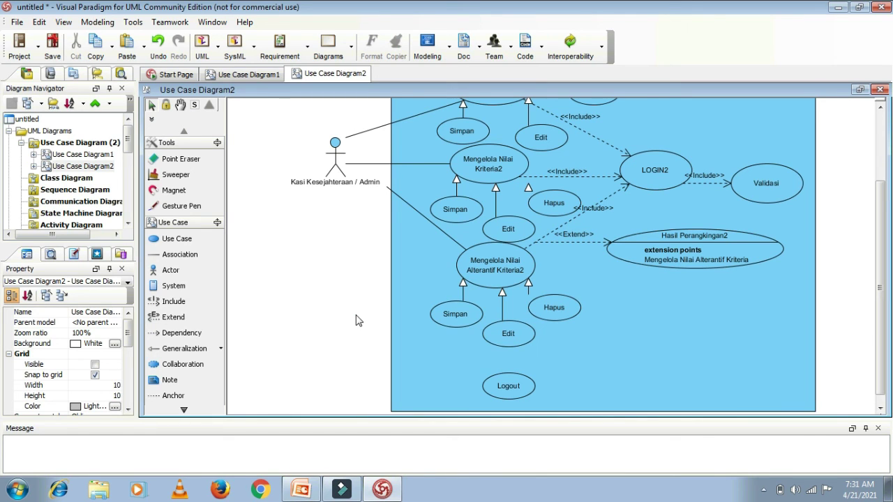
left_click(512, 385)
left_click_drag(512, 385, 499, 379)
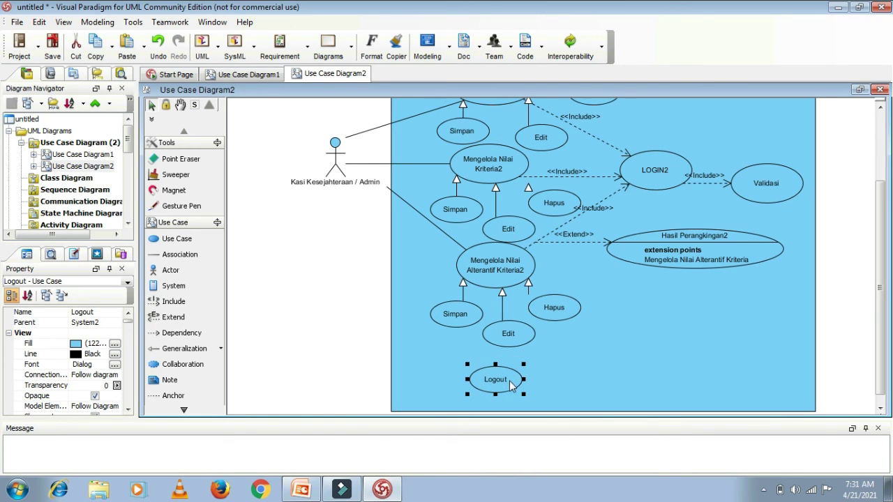
Associate the Kasi Kesejahteraan / Admin actor with Logout, bending the line around the lowest Simpan use case.
left_click(335, 155)
left_click_drag(291, 134, 492, 379)
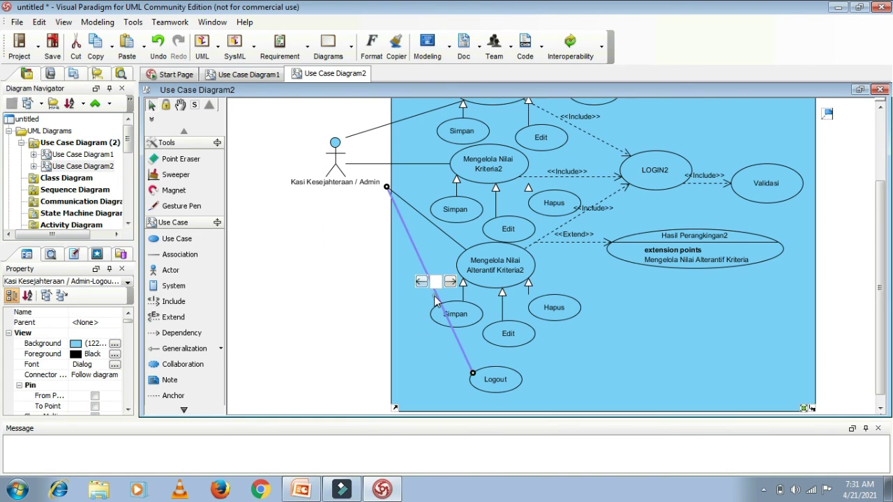
left_click_drag(435, 300, 405, 373)
Create an include relationship from Logout to Validasi, bending it around the outside of Hasil Perangkingan2.
left_click(497, 377)
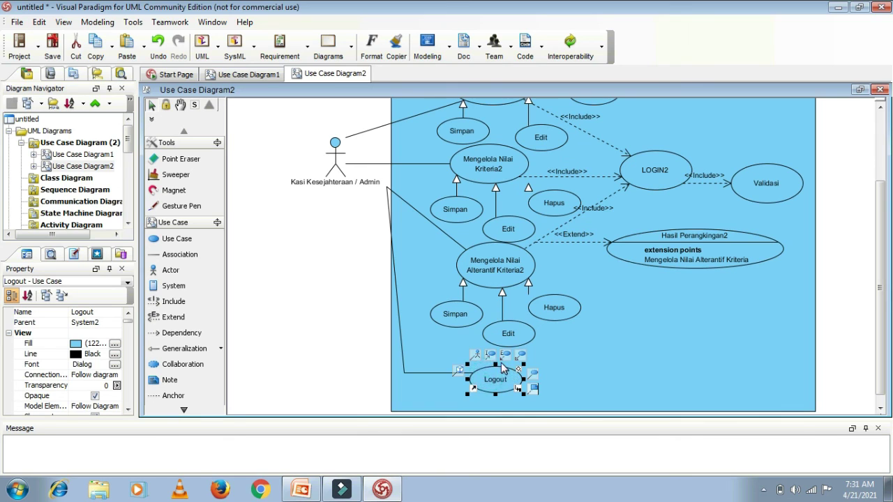
left_click_drag(492, 355, 767, 197)
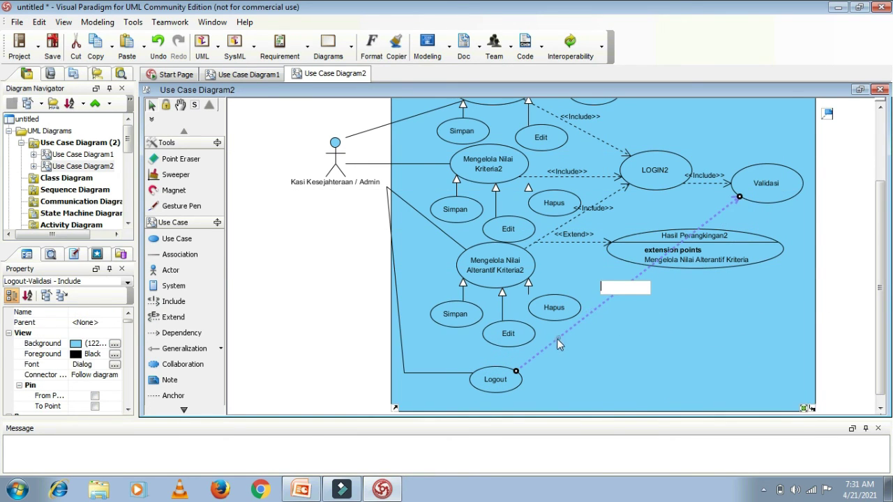
left_click_drag(557, 339, 784, 367)
left_click(840, 318)
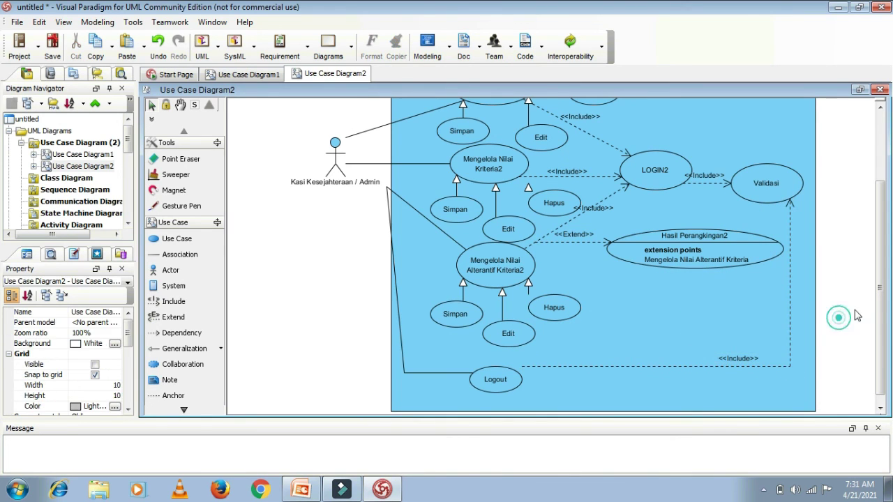
Review Use Case Diagram2 and open Use Case Diagram1 to compare the simple and detailed versions.
mouse_move(881, 317)
left_mouse_down()
mouse_move(881, 275)
mouse_move(883, 297)
mouse_move(873, 307)
left_mouse_up()
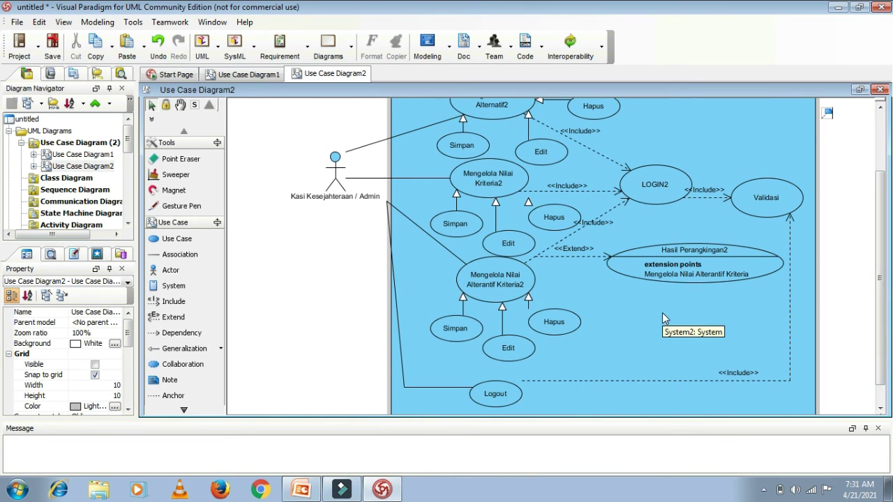
scroll(665, 318, "up", 2)
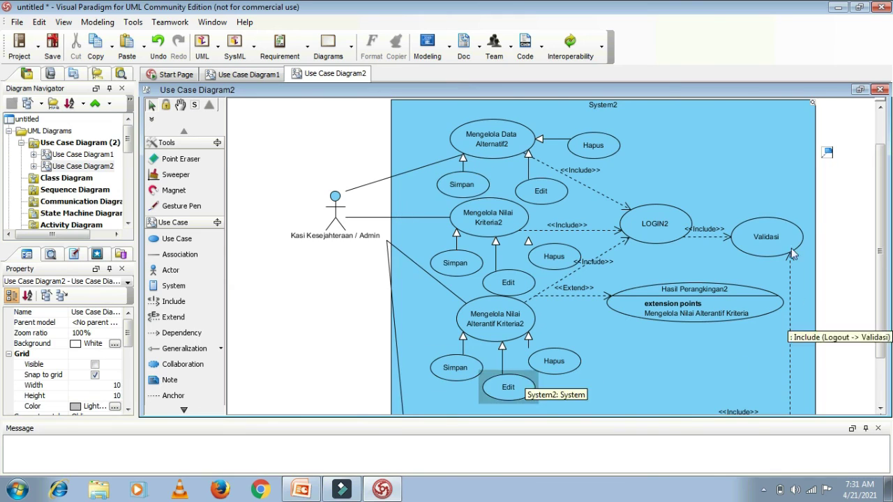
double_click(107, 156)
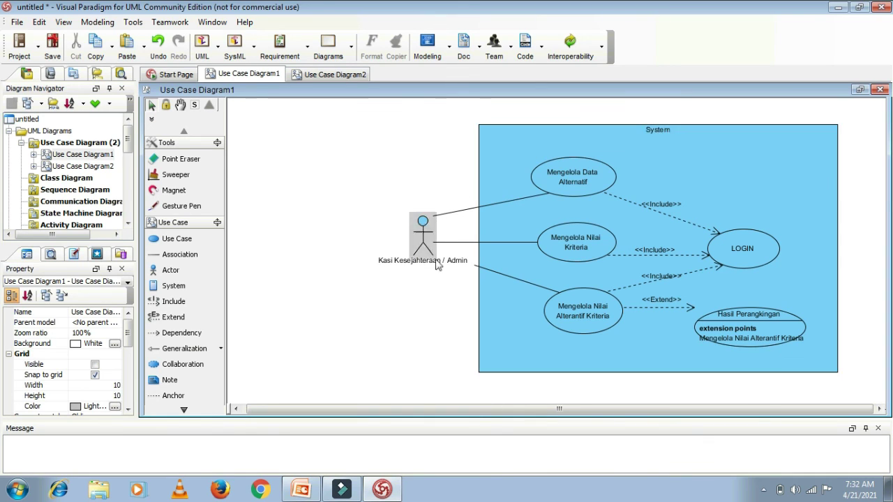
left_click(389, 151)
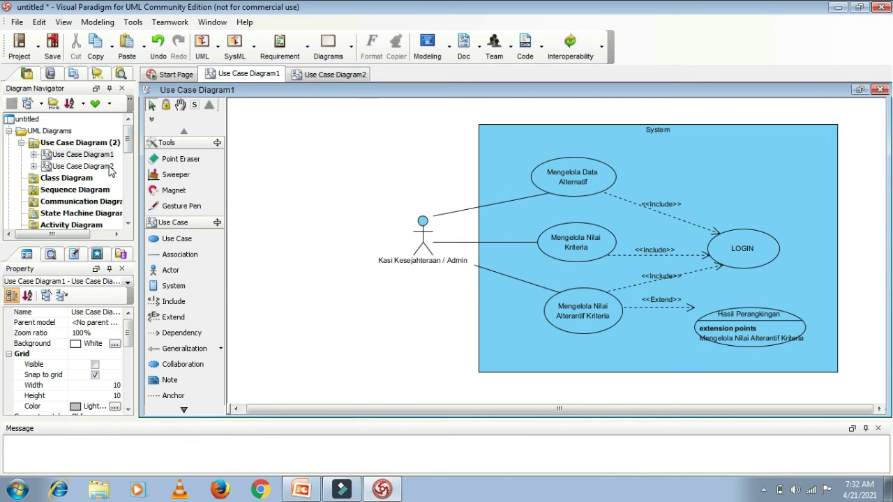
mouse_move(110, 171)
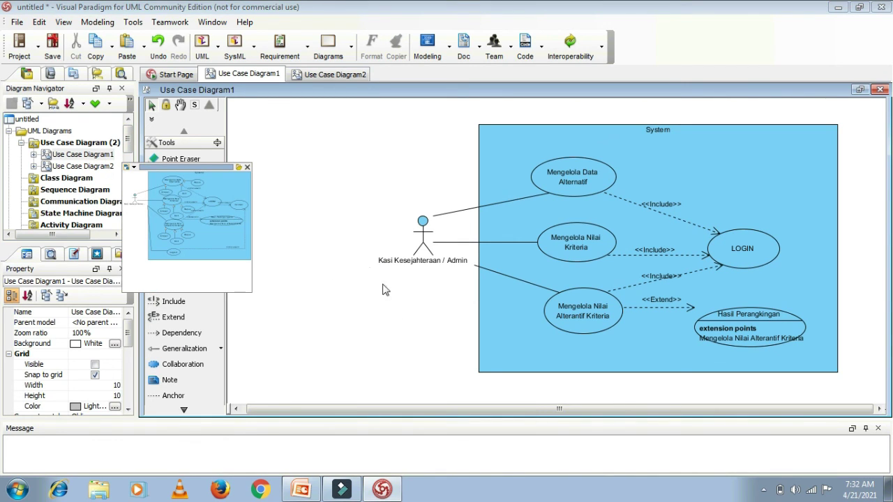